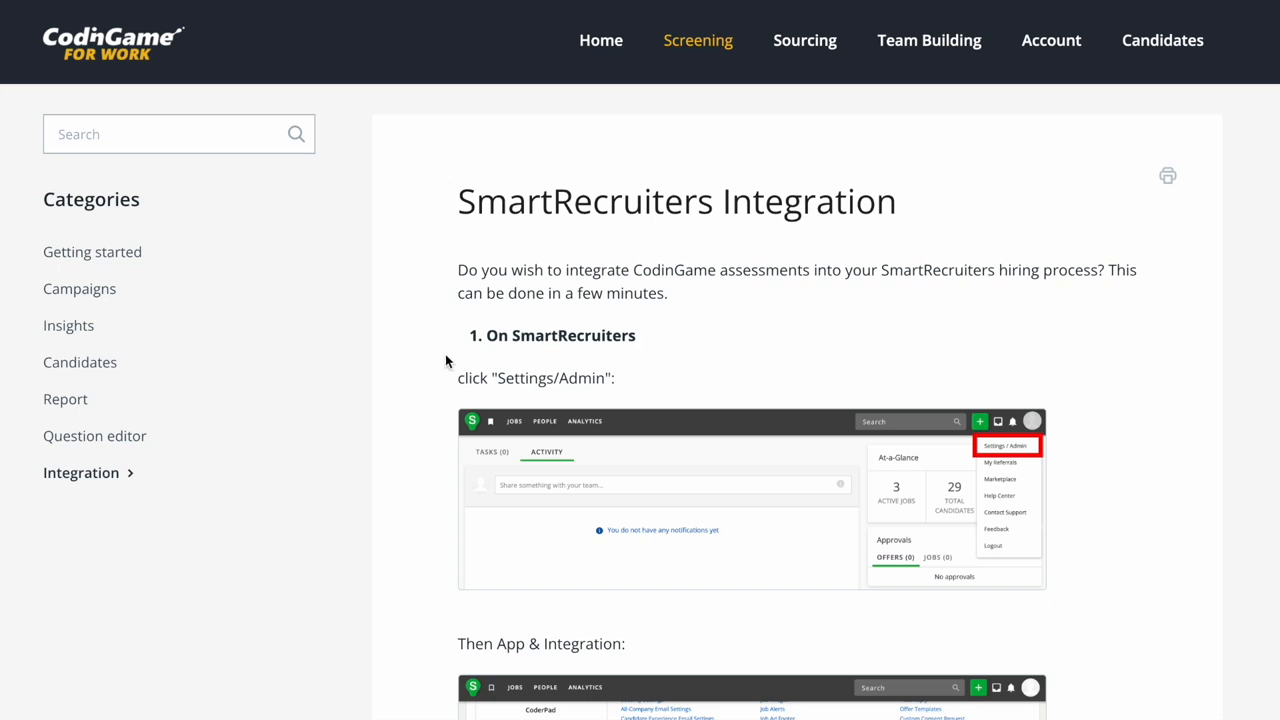
scroll(1214, 229, down, 4)
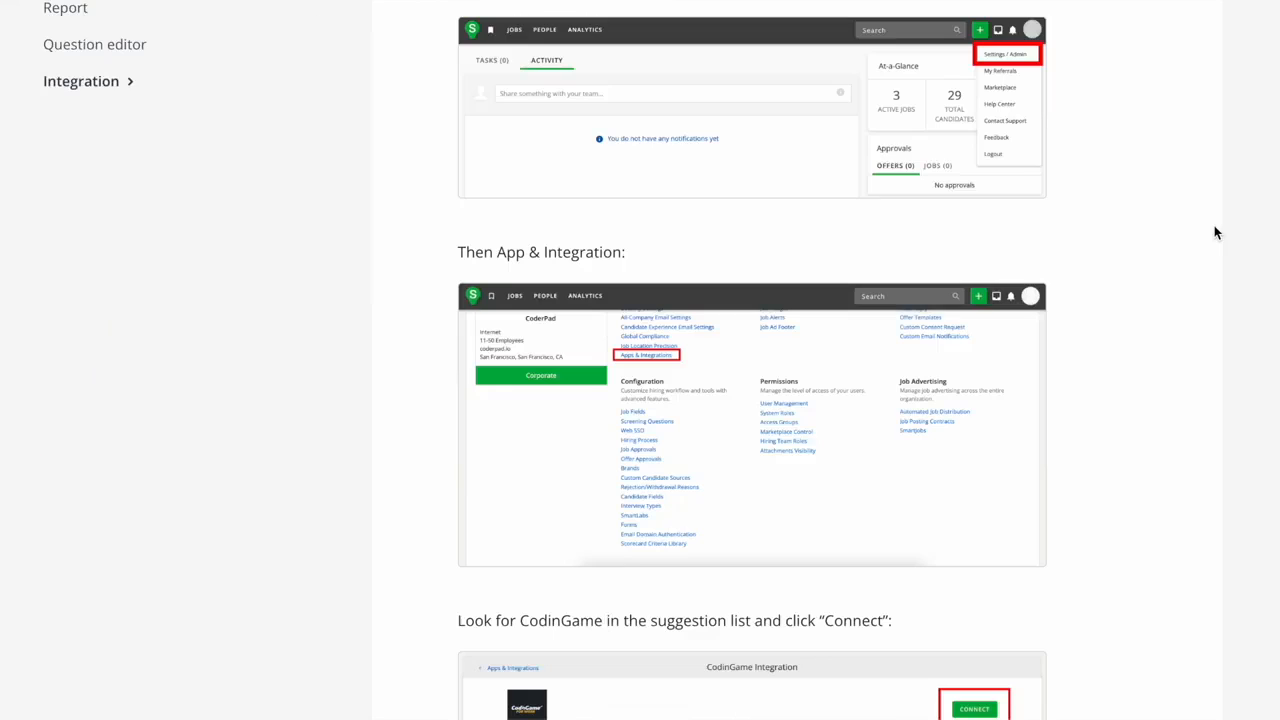
scroll(1237, 250, down, 1)
scroll(752, 360, down, 4)
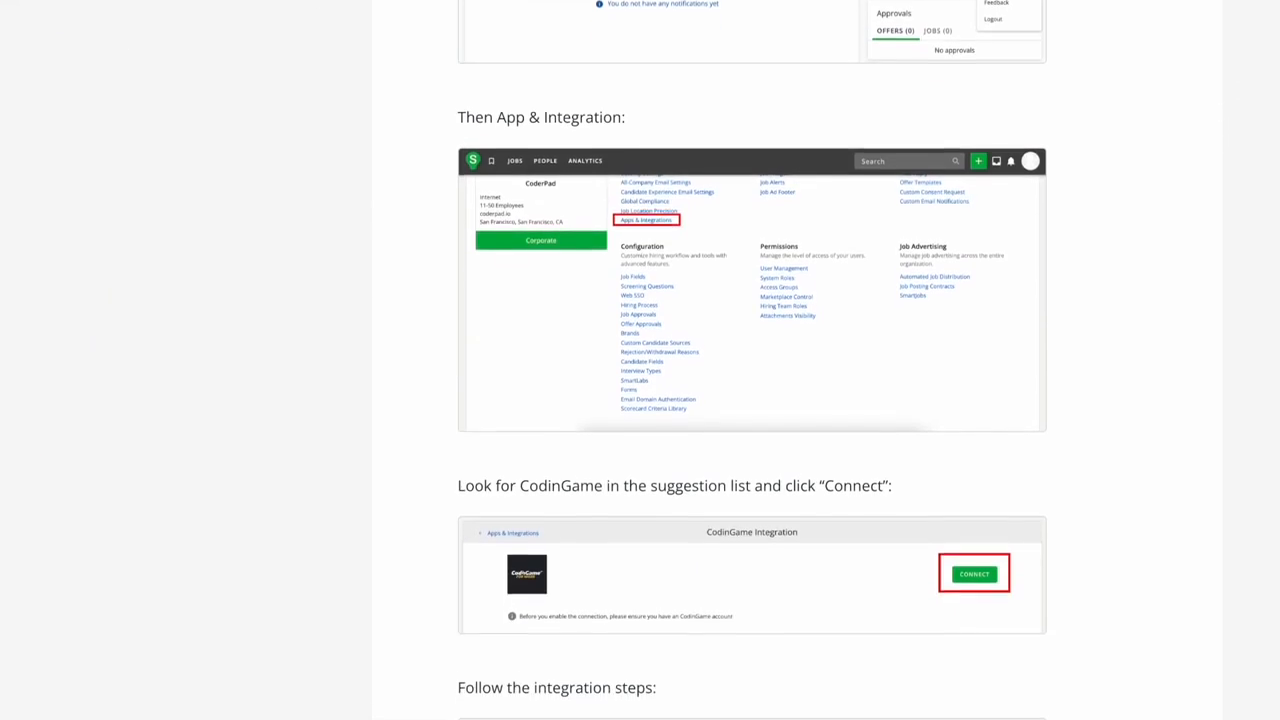
scroll(752, 360, down, 5)
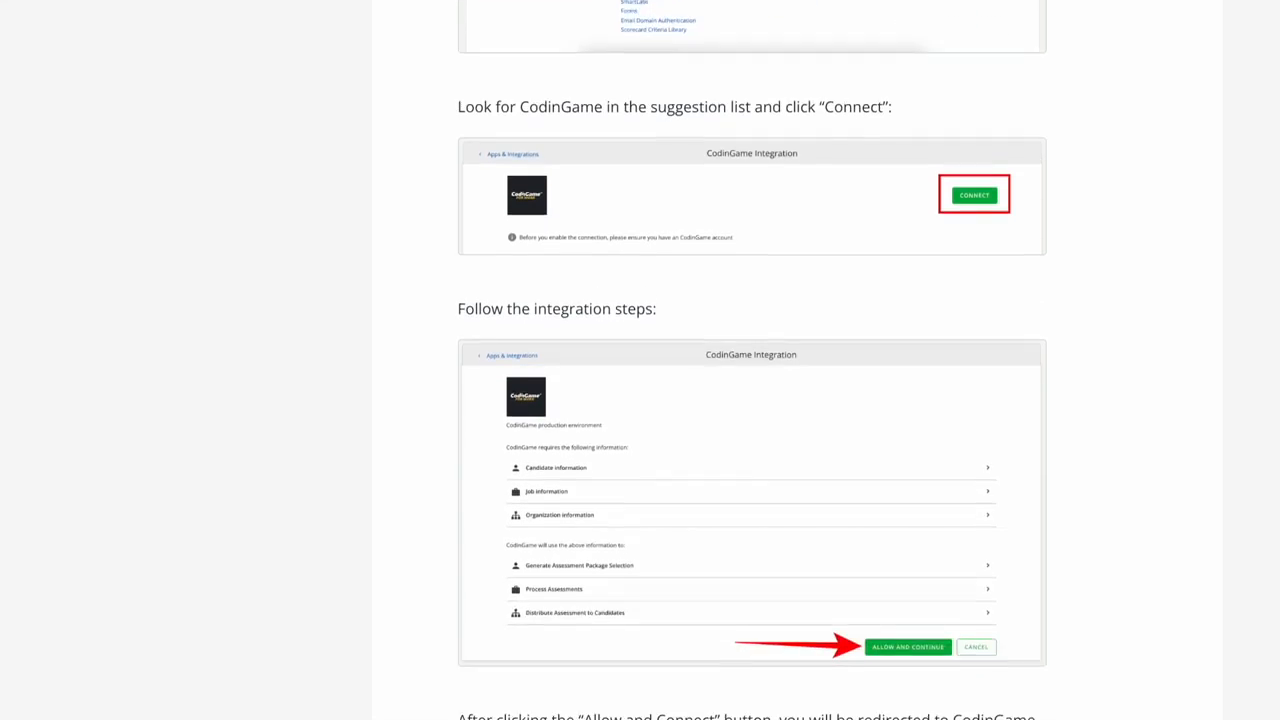
scroll(752, 360, down, 5)
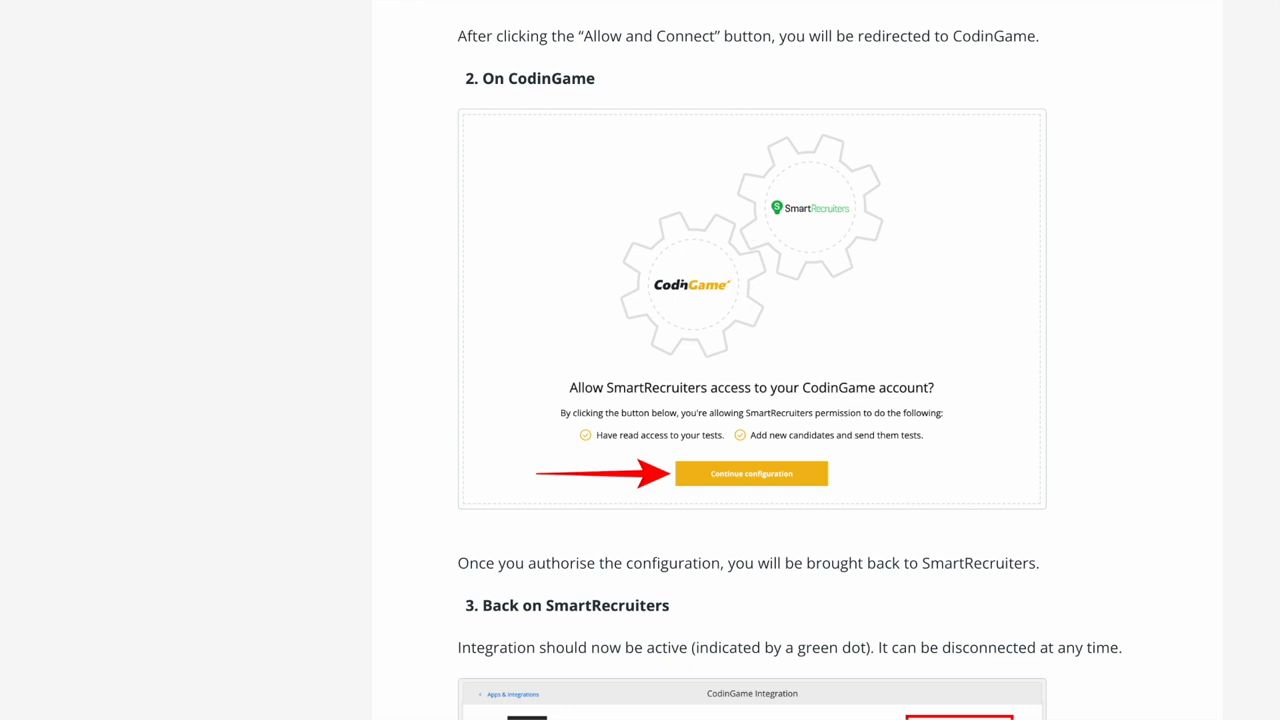
scroll(752, 360, down, 4)
scroll(752, 360, down, 5)
scroll(752, 360, down, 4)
scroll(752, 360, down, 3)
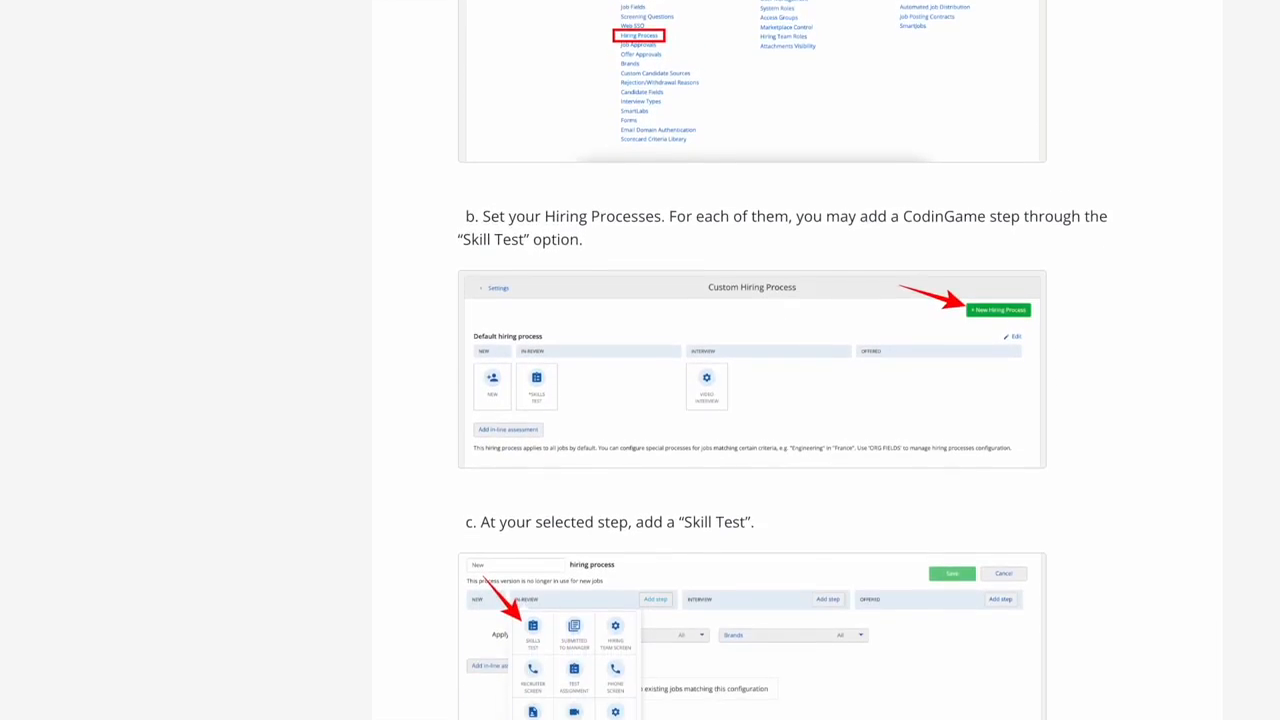
scroll(752, 360, down, 1)
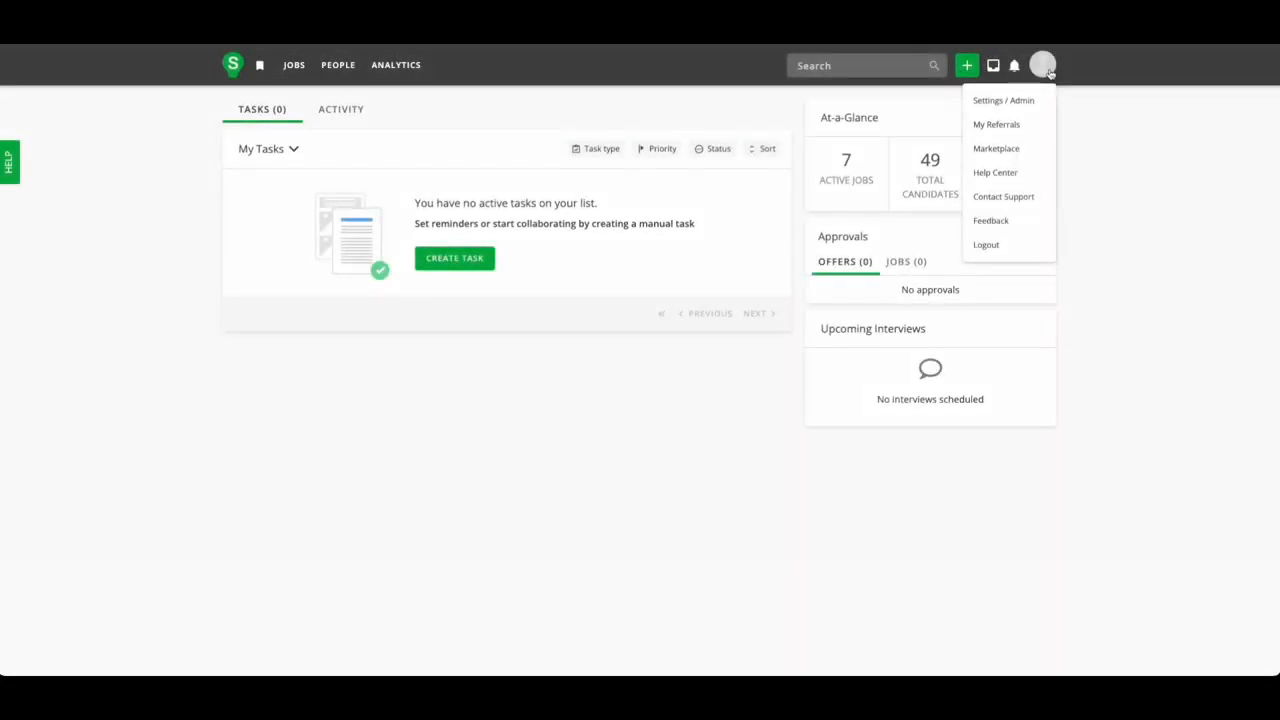
Create a new hiring process from Admin > Hiring Process and name it C# Senior.
click(1017, 99)
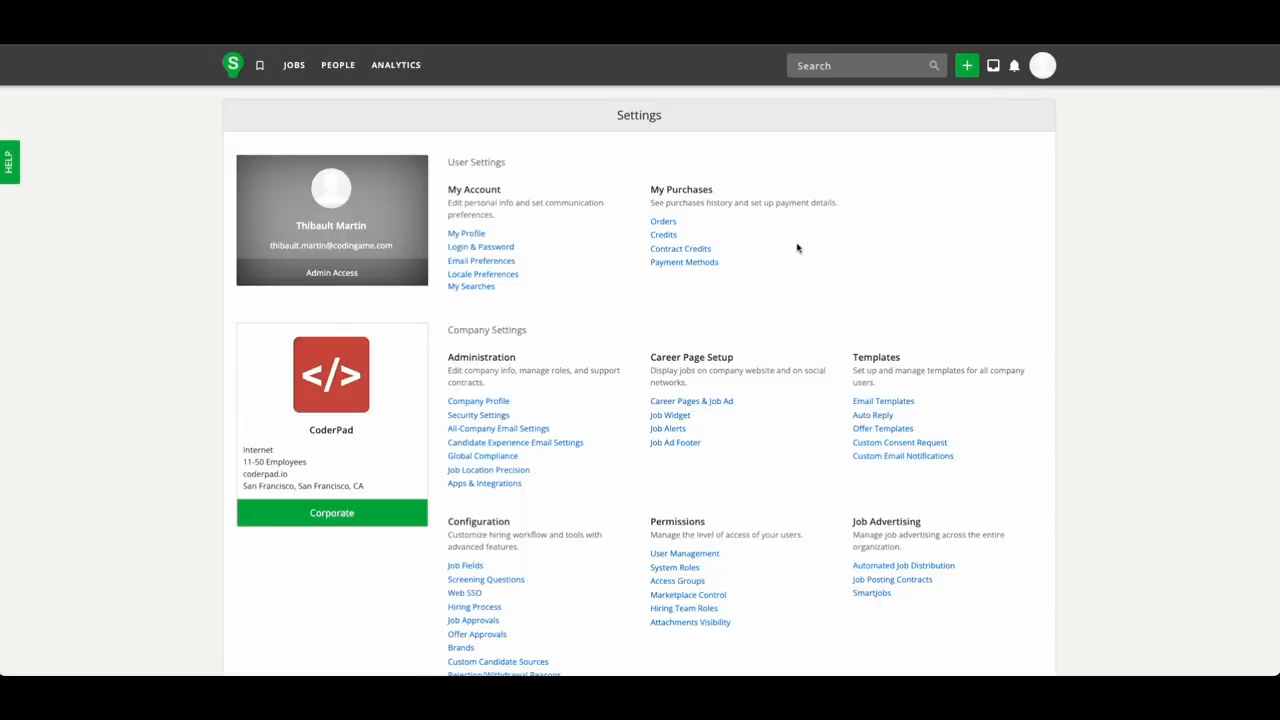
click(466, 608)
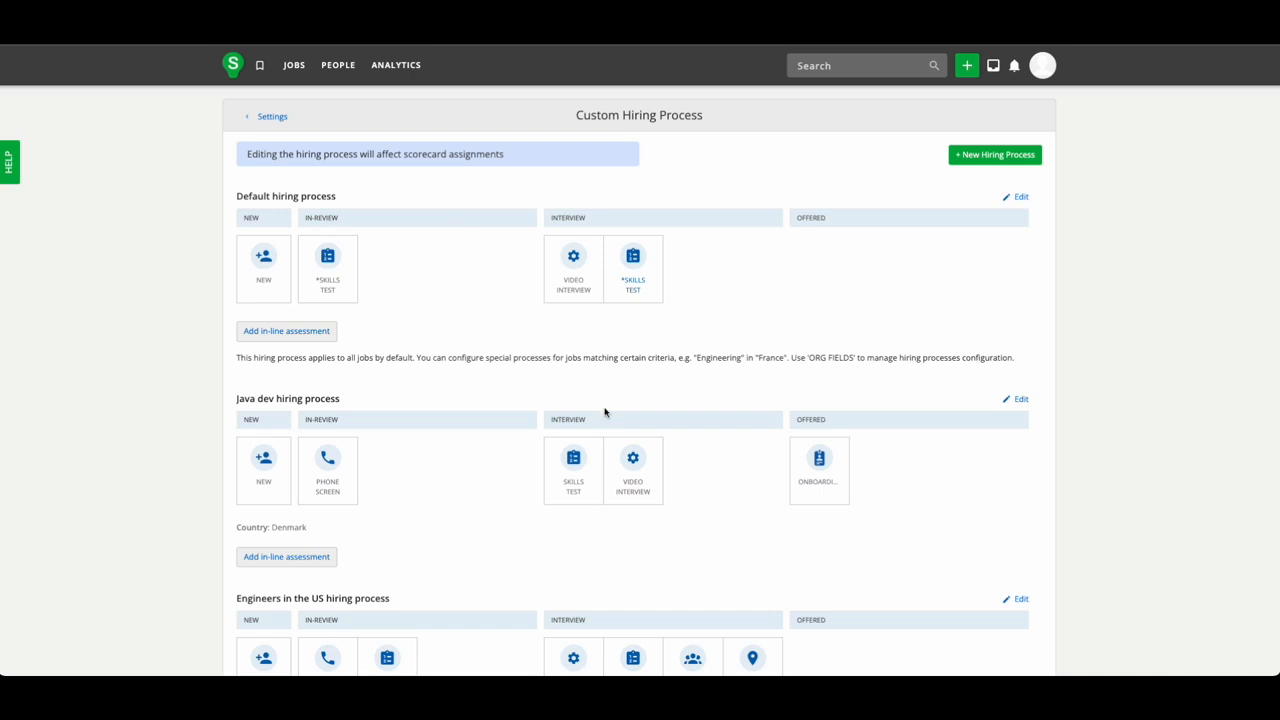
click(1036, 156)
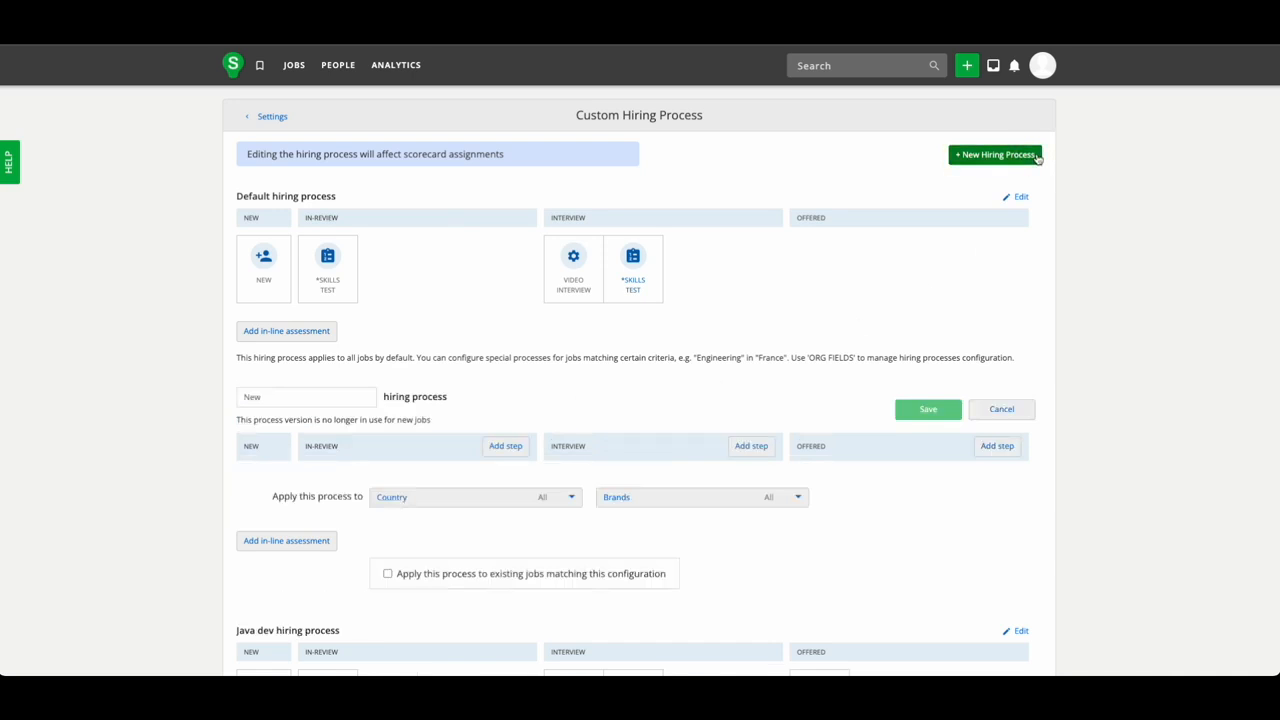
click(323, 396)
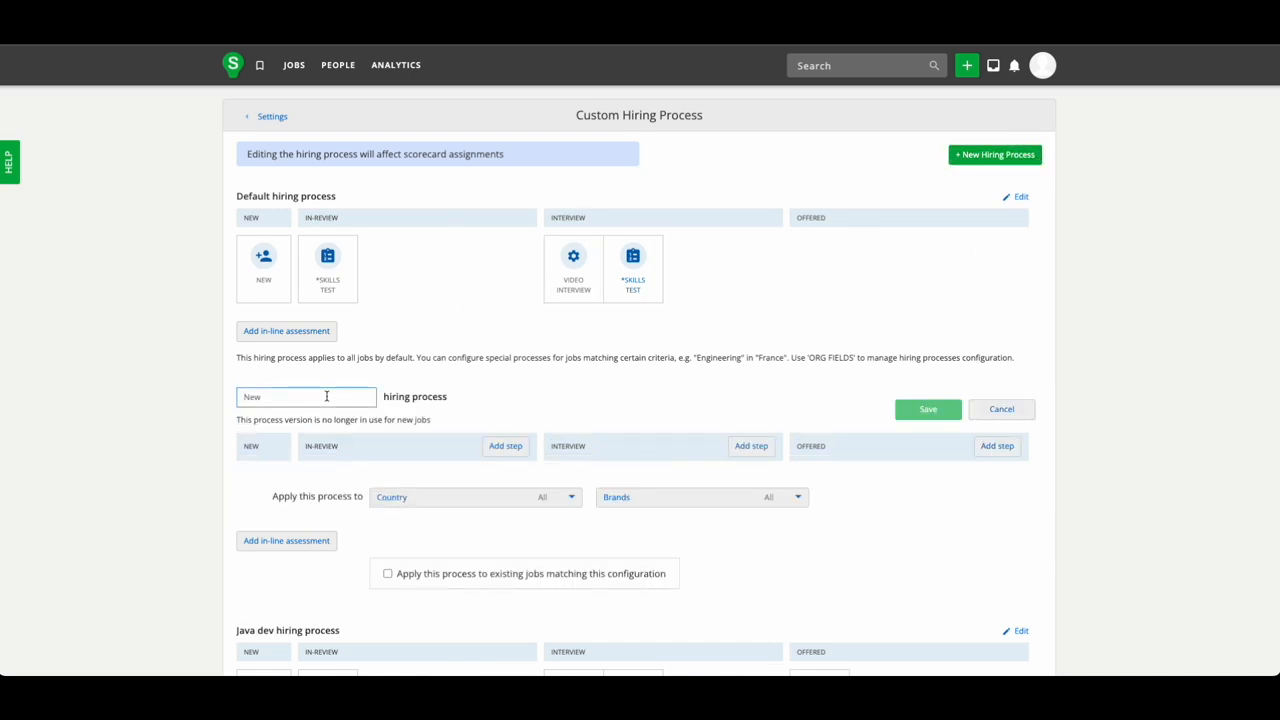
text(C# Senior)
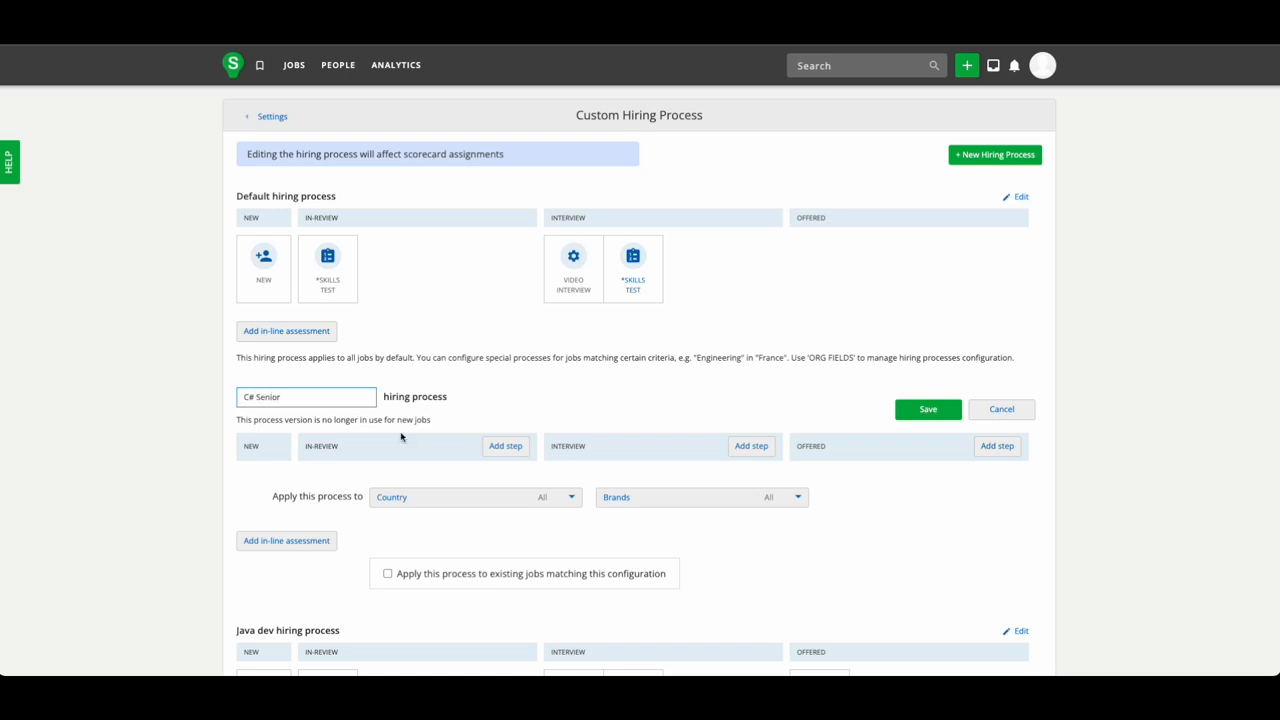
Add Phone Screen to In Review, and Skills Test and Final Interview to Interview.
click(500, 446)
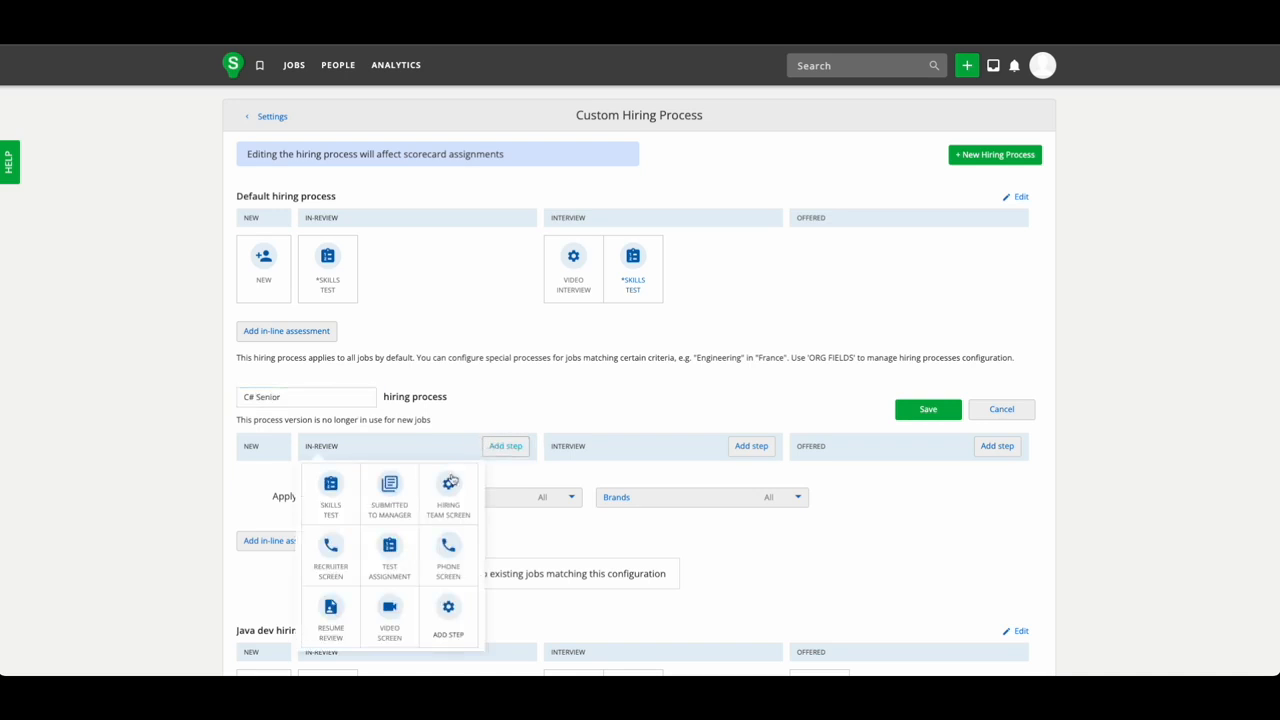
click(443, 555)
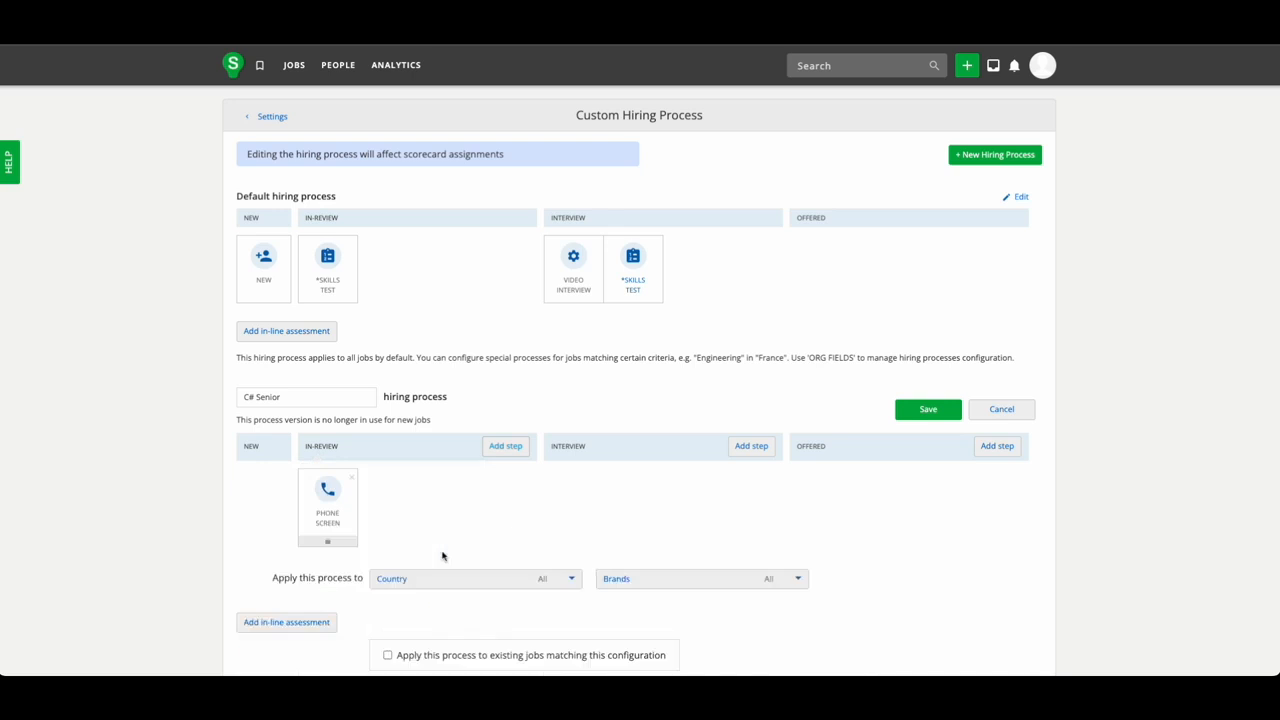
click(752, 446)
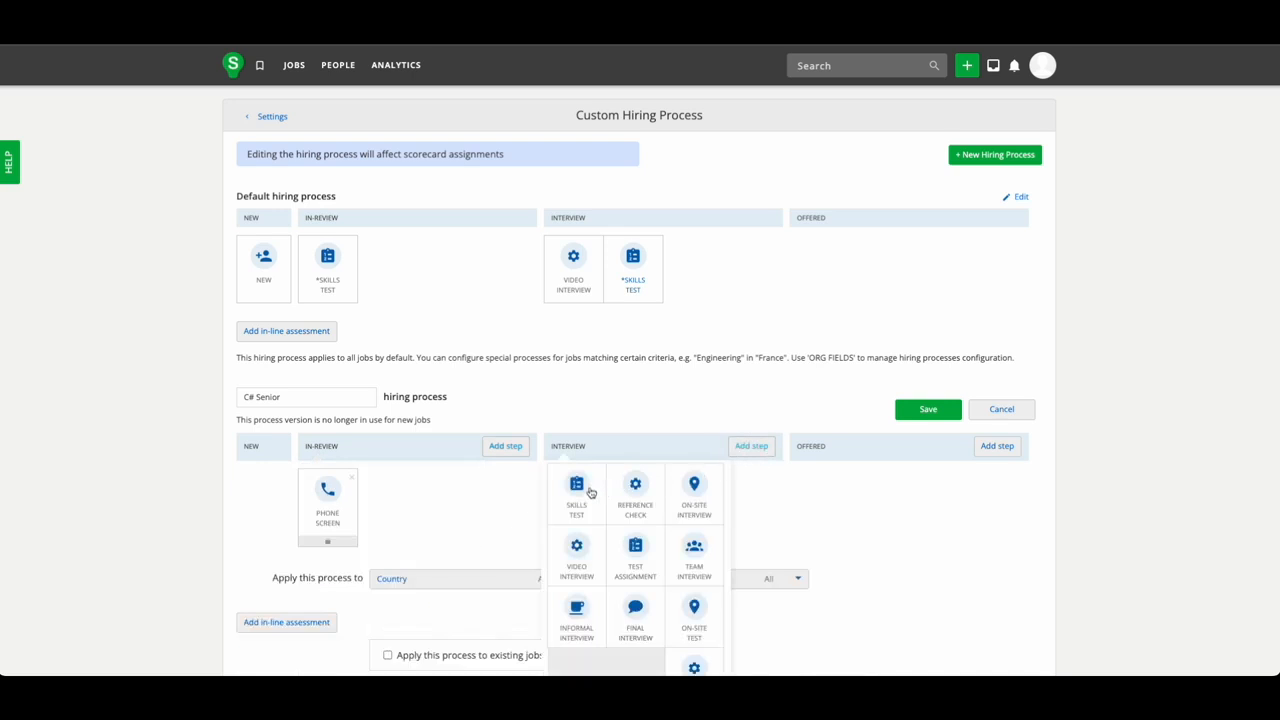
click(591, 493)
click(740, 449)
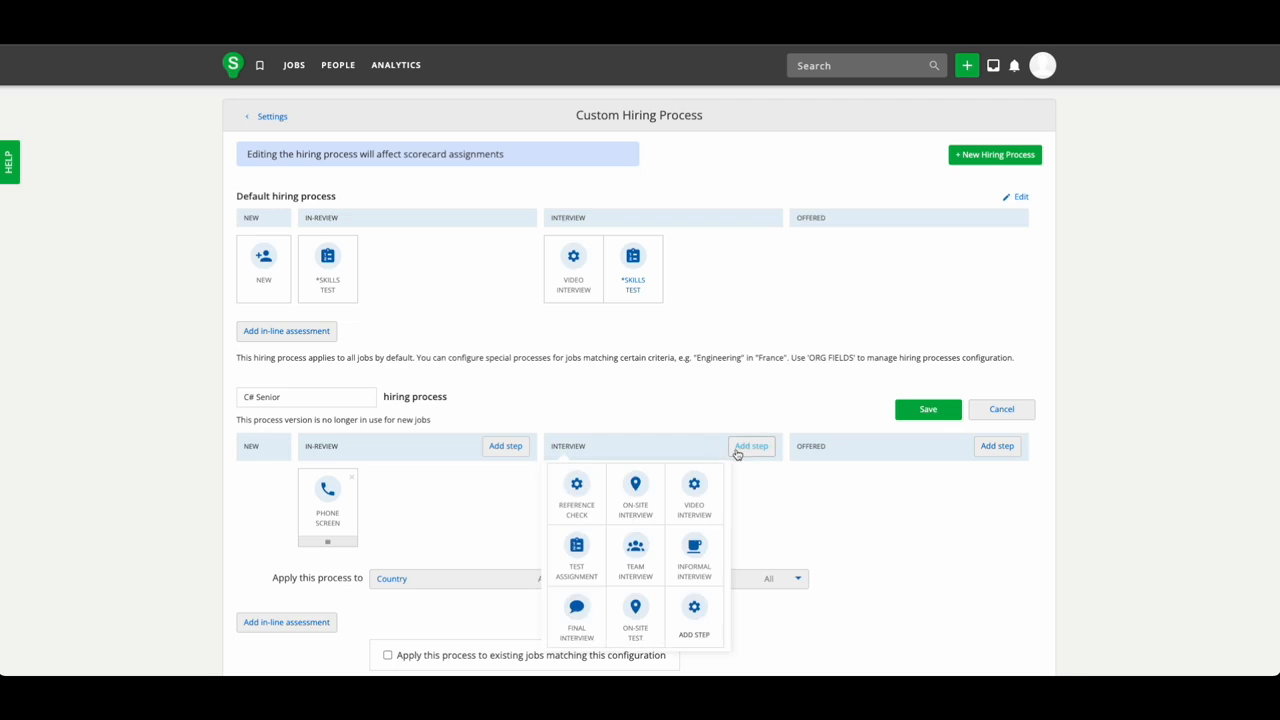
click(577, 611)
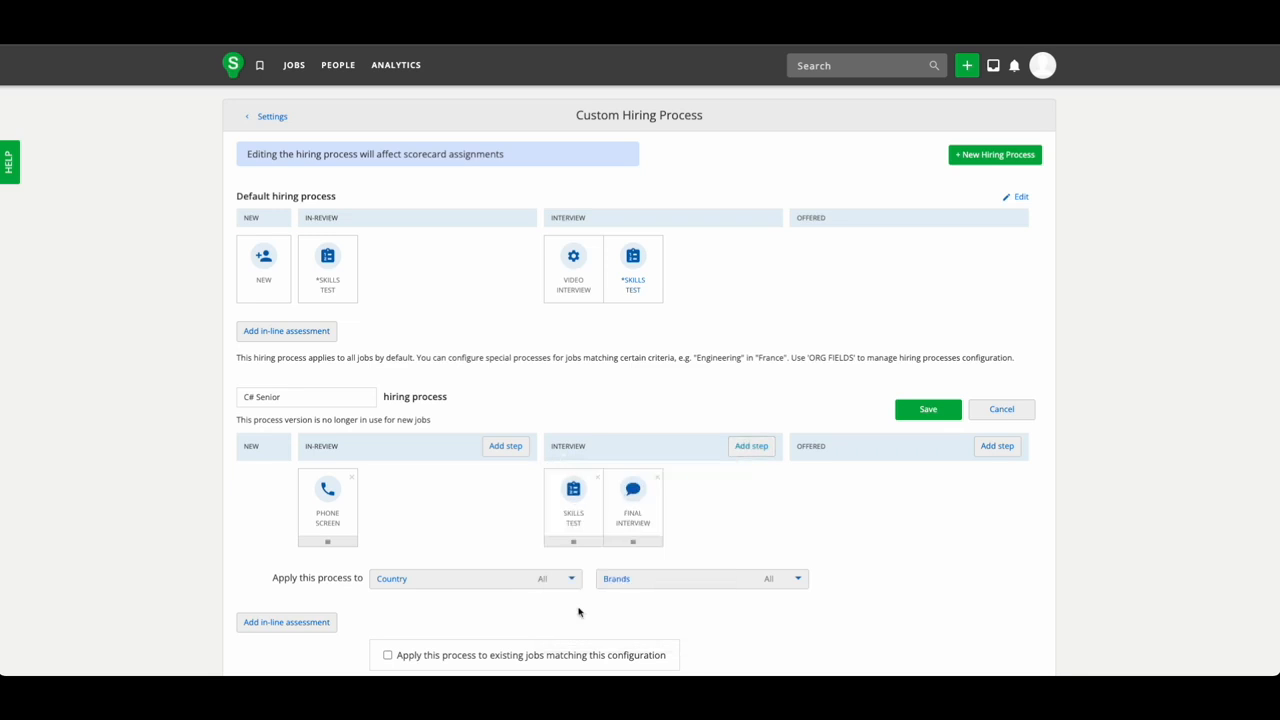
Restrict the hiring process to France only and save it.
scroll(578, 612, down, 1)
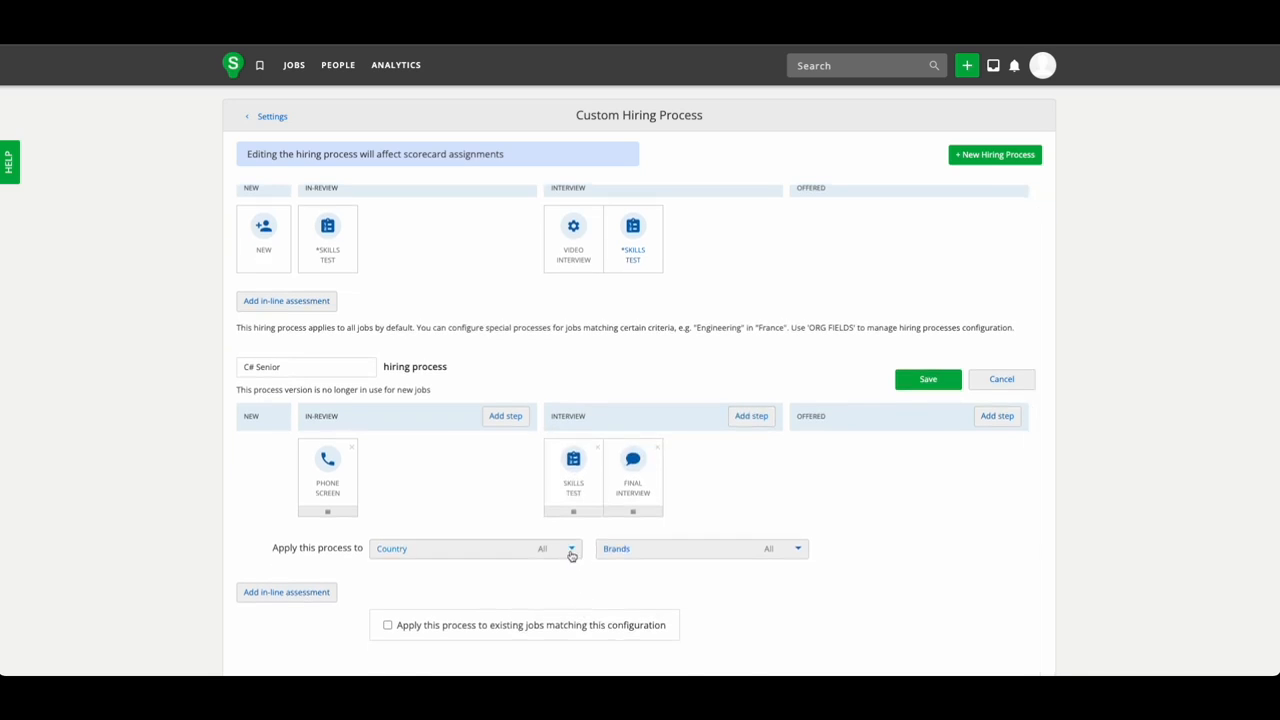
click(571, 548)
click(385, 580)
scroll(390, 583, down, 3)
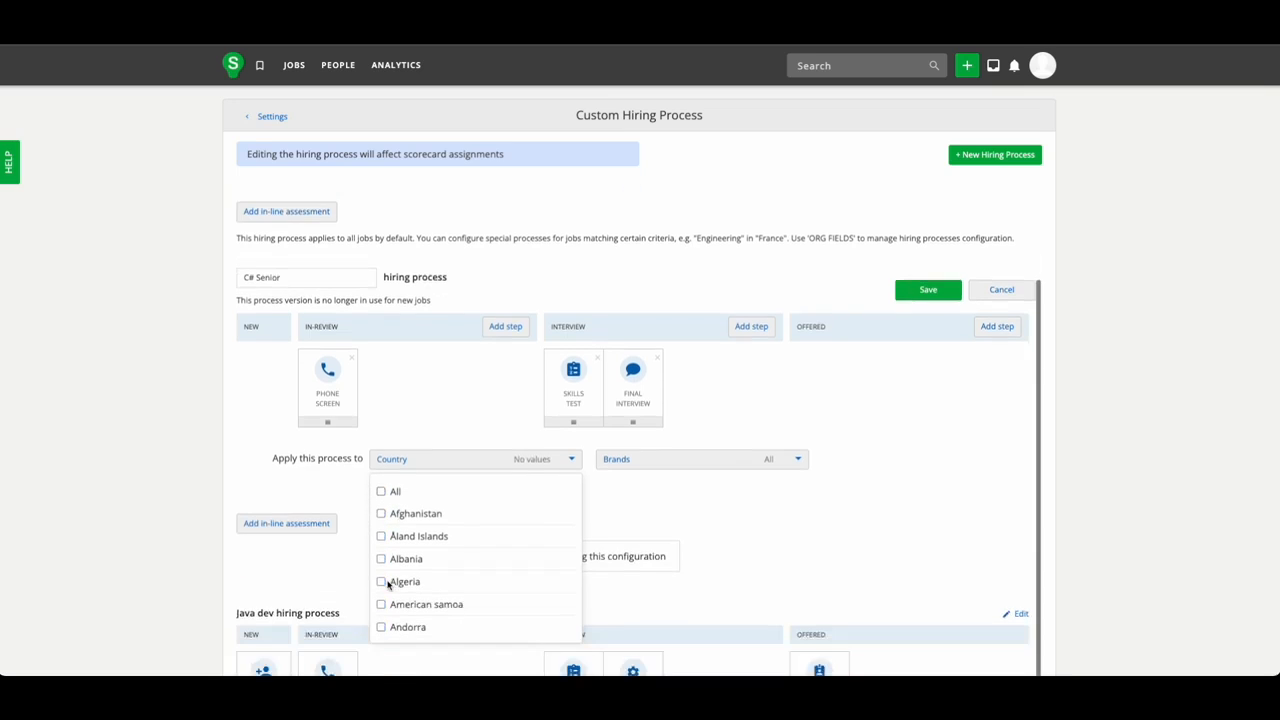
scroll(415, 544, down, 8)
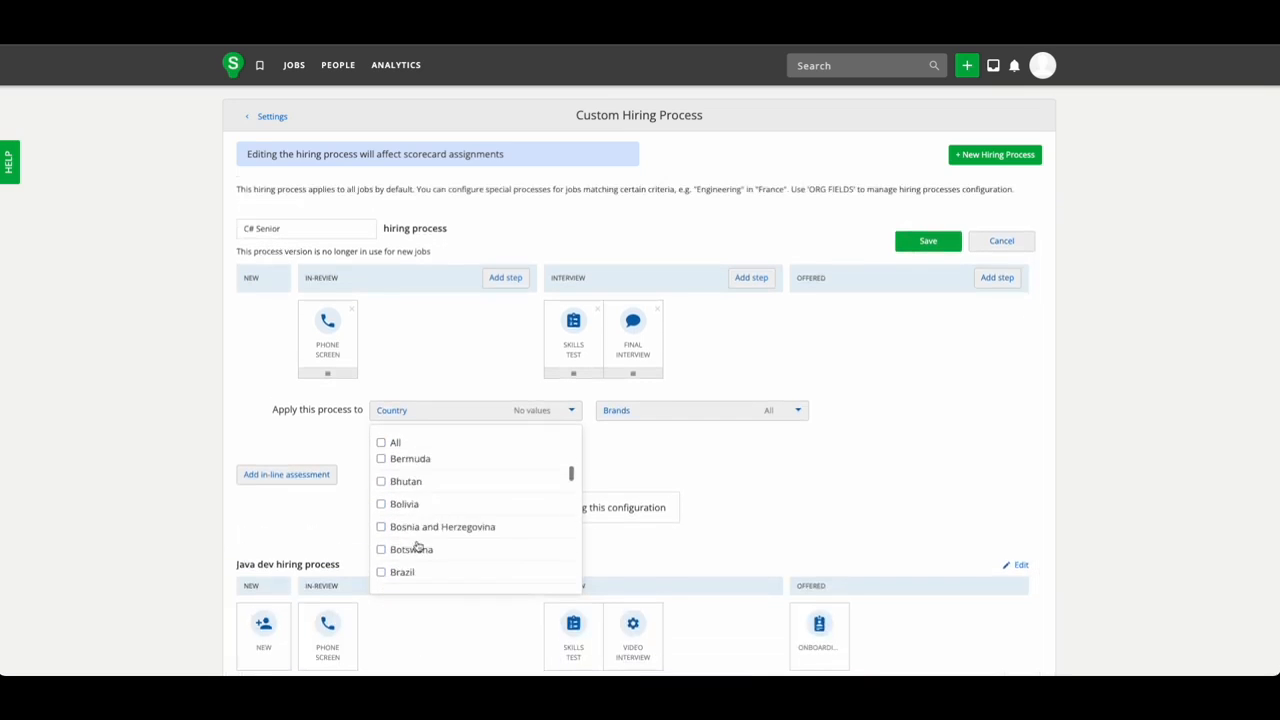
scroll(417, 545, down, 10)
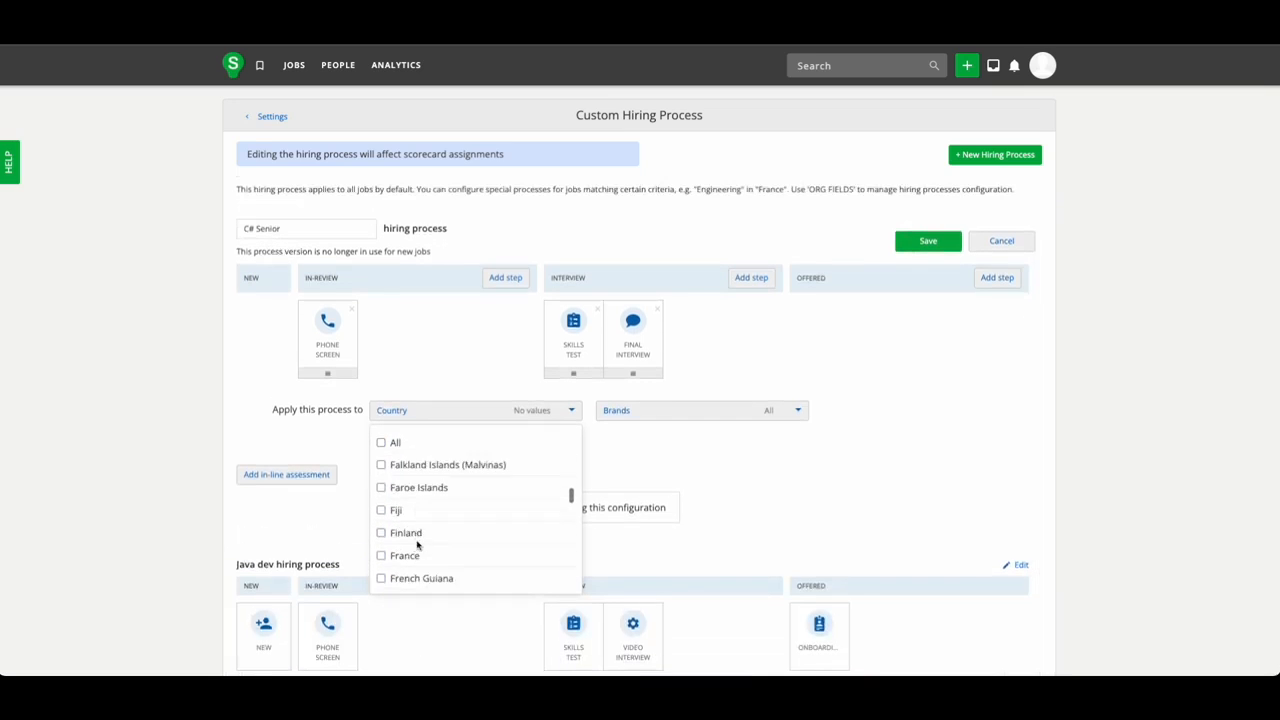
scroll(417, 545, down, 1)
click(395, 510)
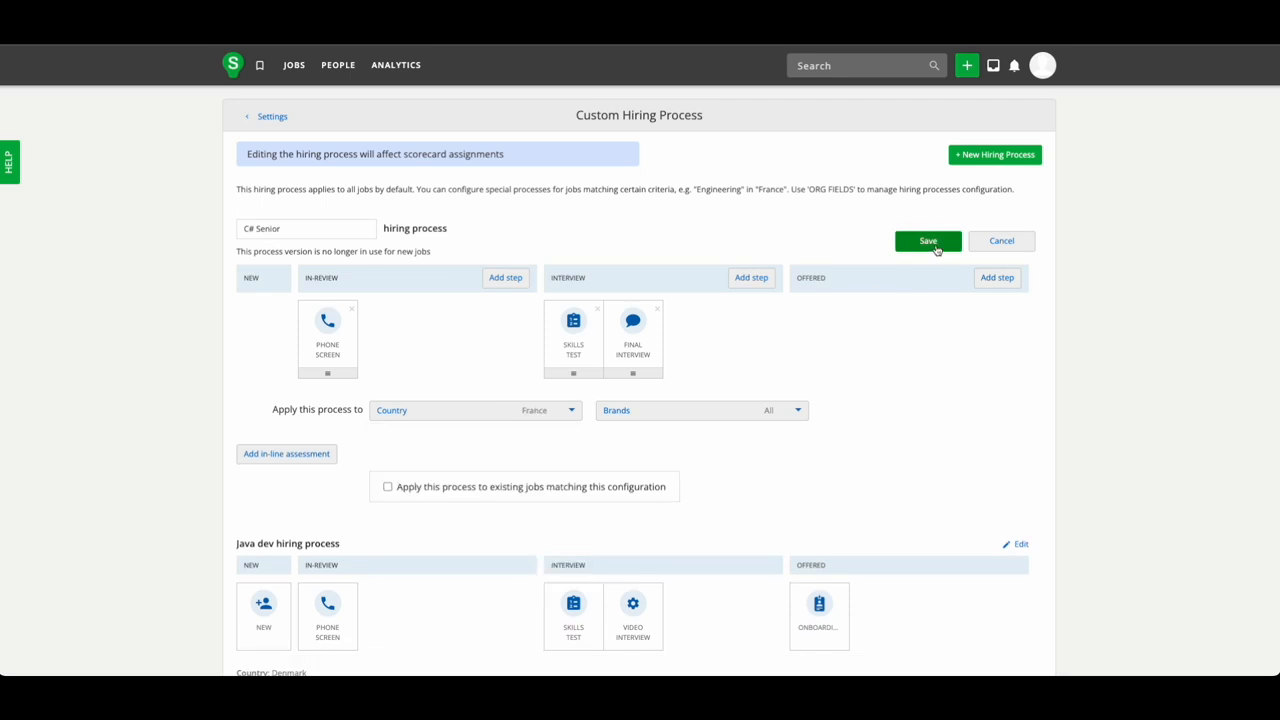
click(935, 246)
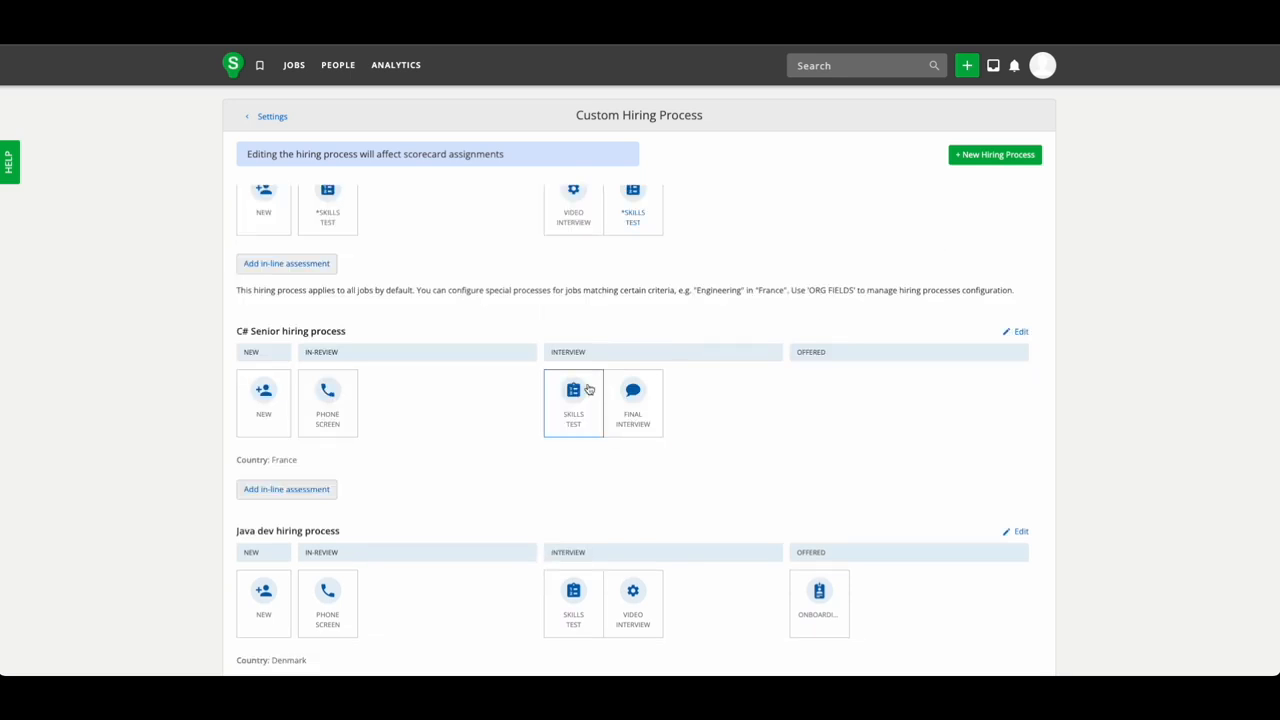
Make the Skills Test step required and open its assessment setup.
click(559, 425)
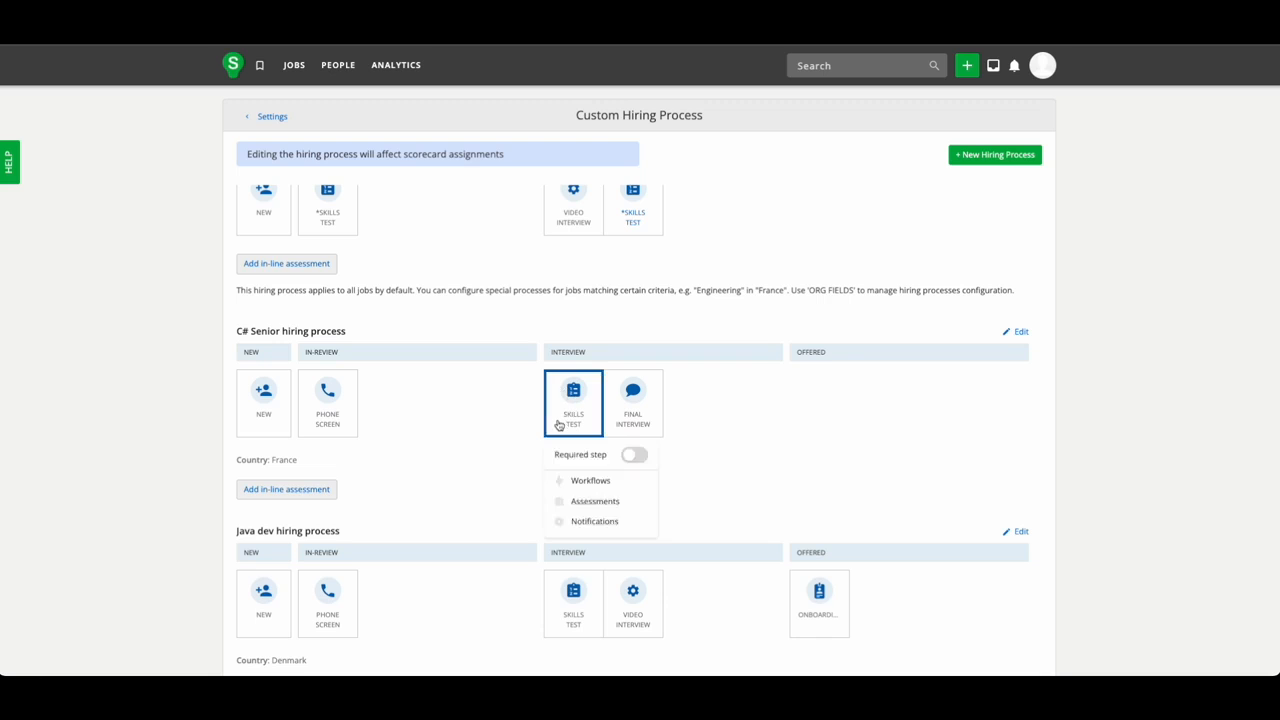
click(636, 456)
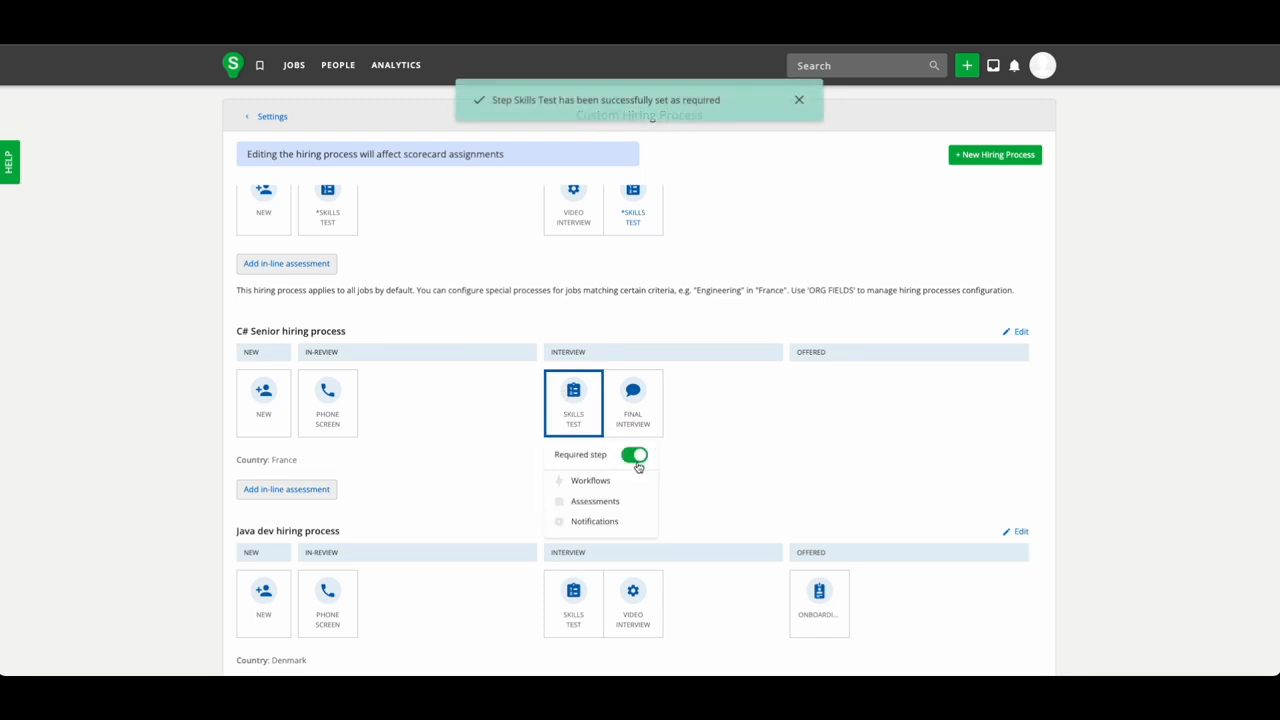
click(567, 507)
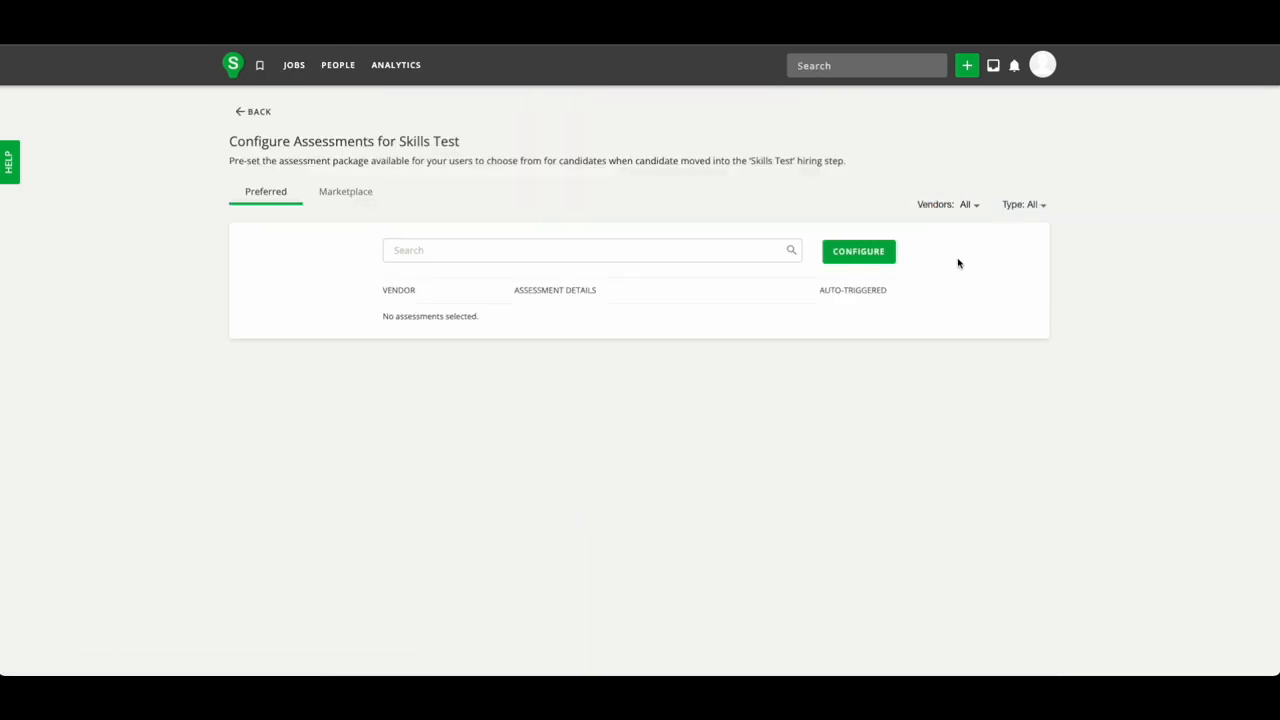
Attach the CodinGame 'Développeur .Net C# - Senior' assessment and set it to auto-trigger.
click(864, 262)
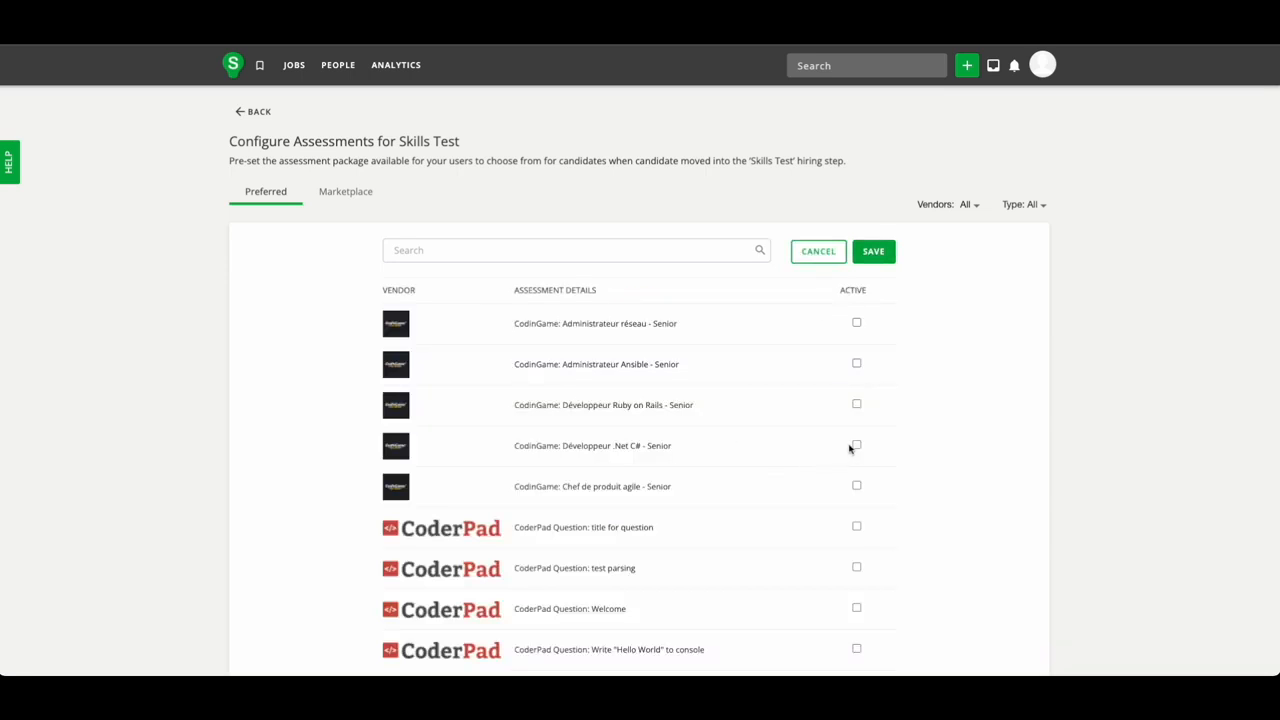
click(877, 256)
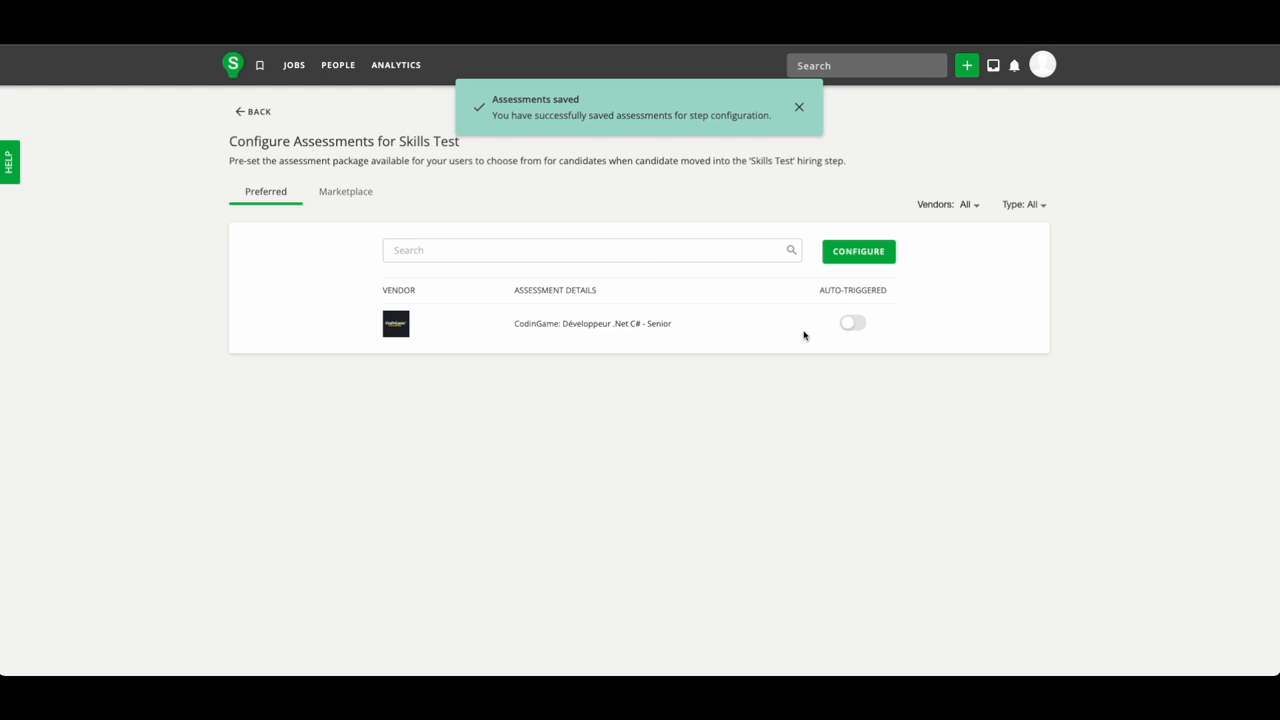
click(857, 327)
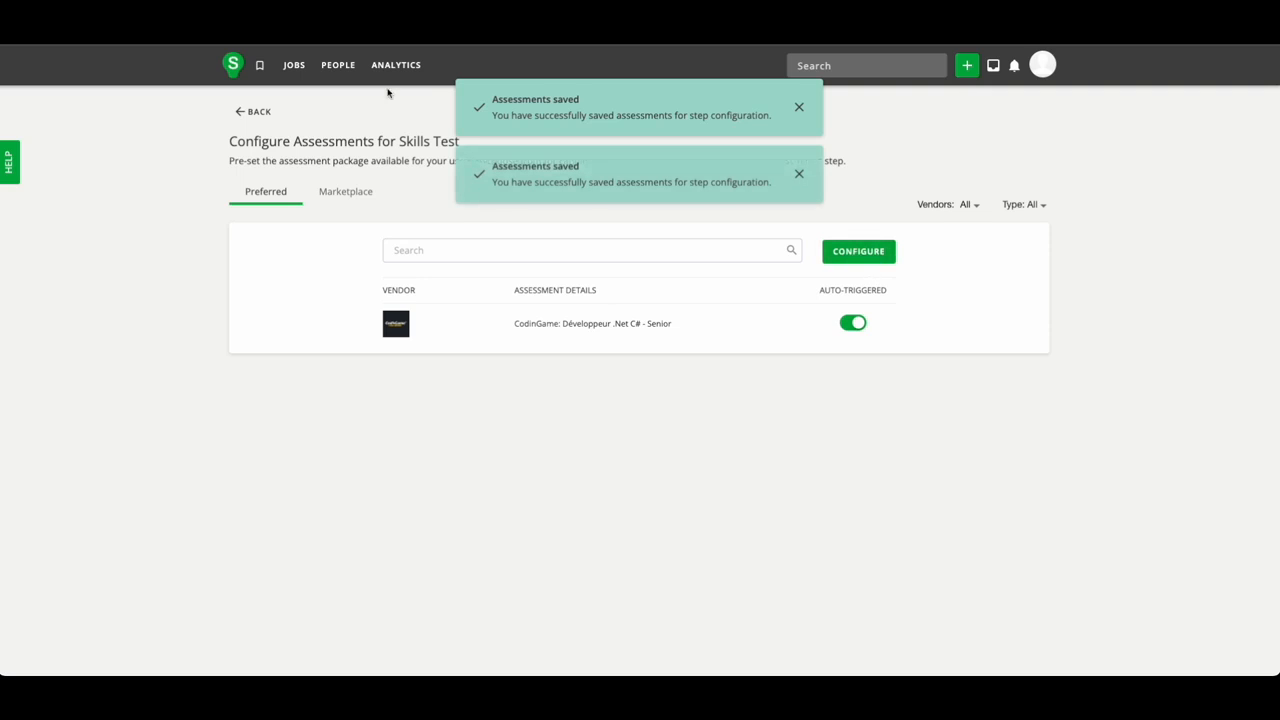
click(961, 76)
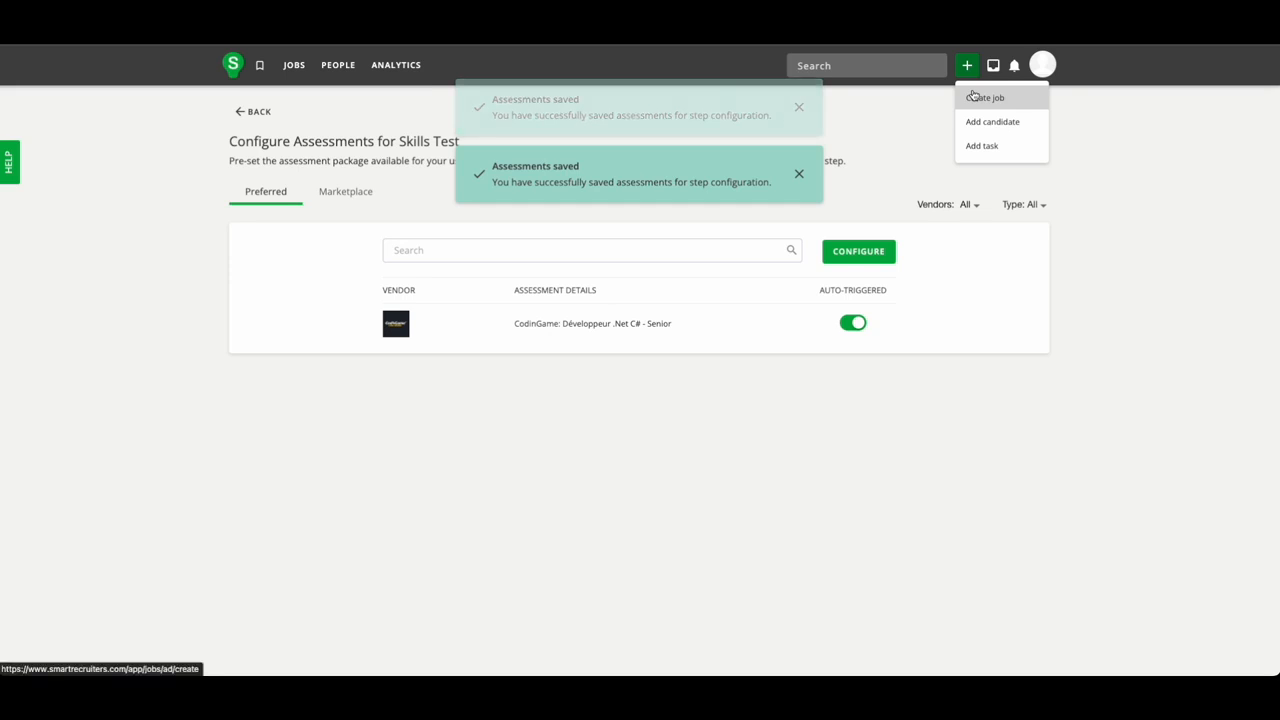
Create a new job from the recent C# Junior job and retitle it C# Senior.
click(973, 96)
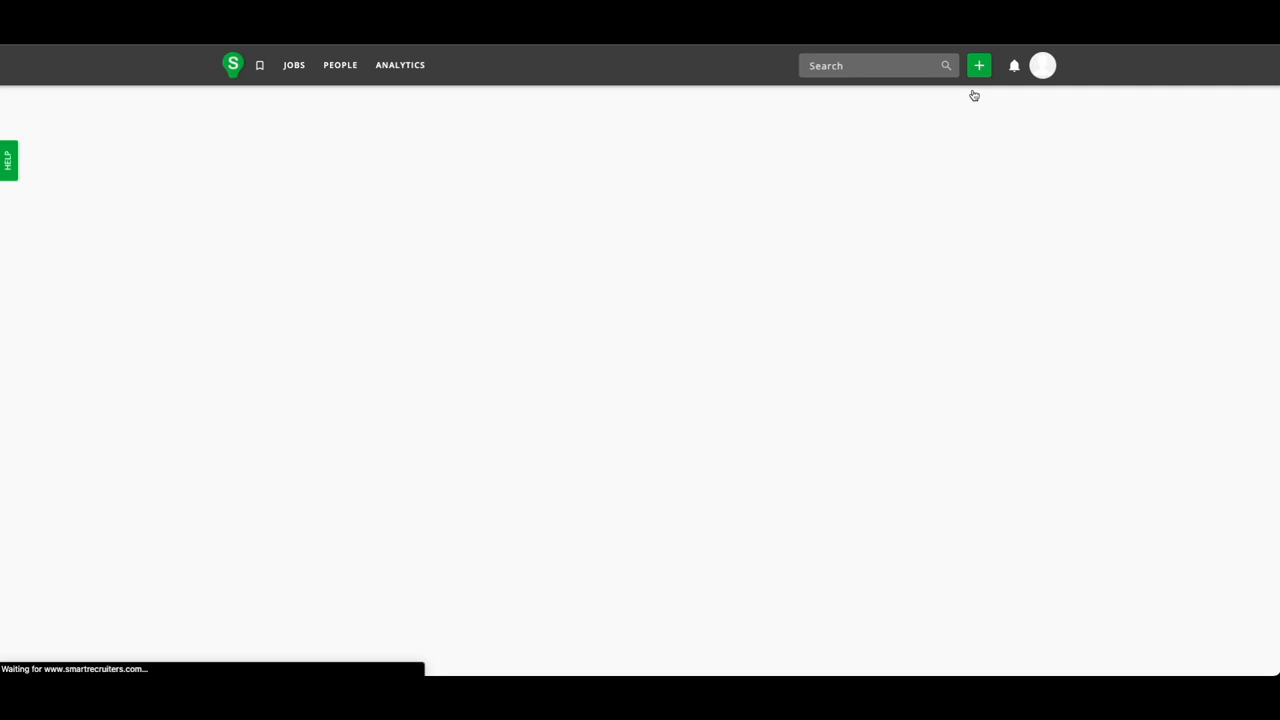
click(609, 403)
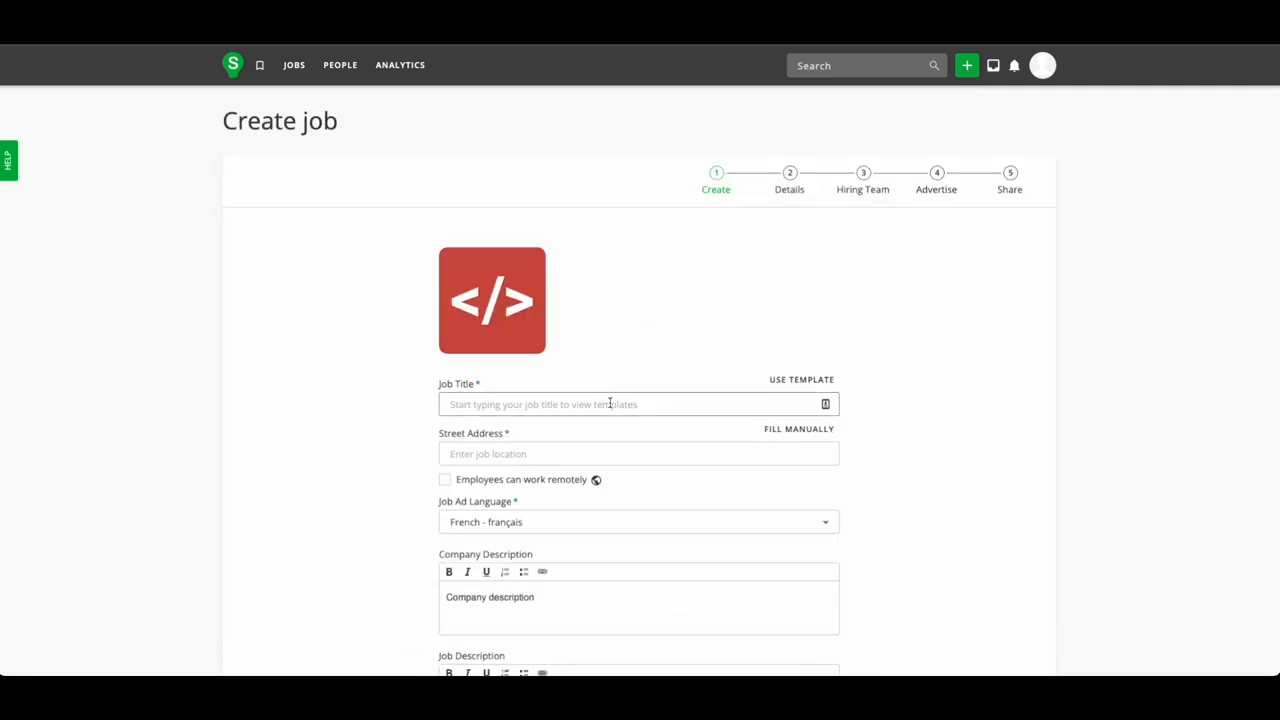
click(794, 380)
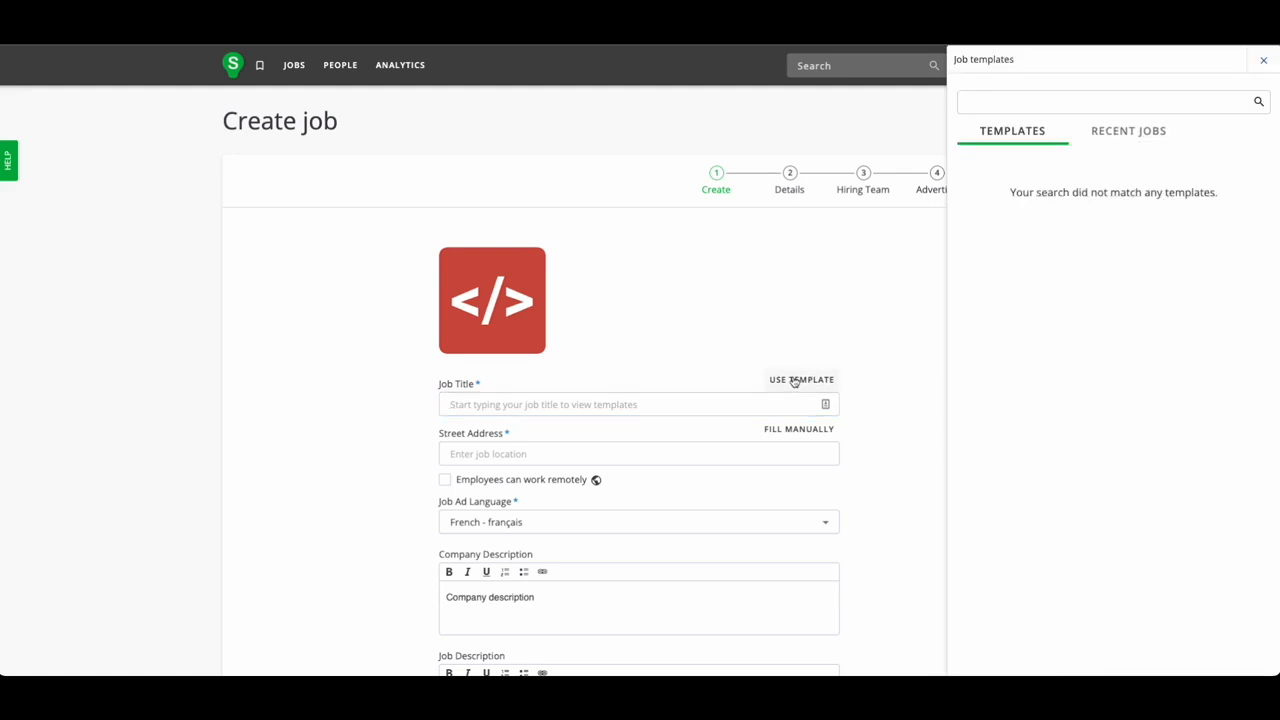
click(1132, 134)
click(994, 172)
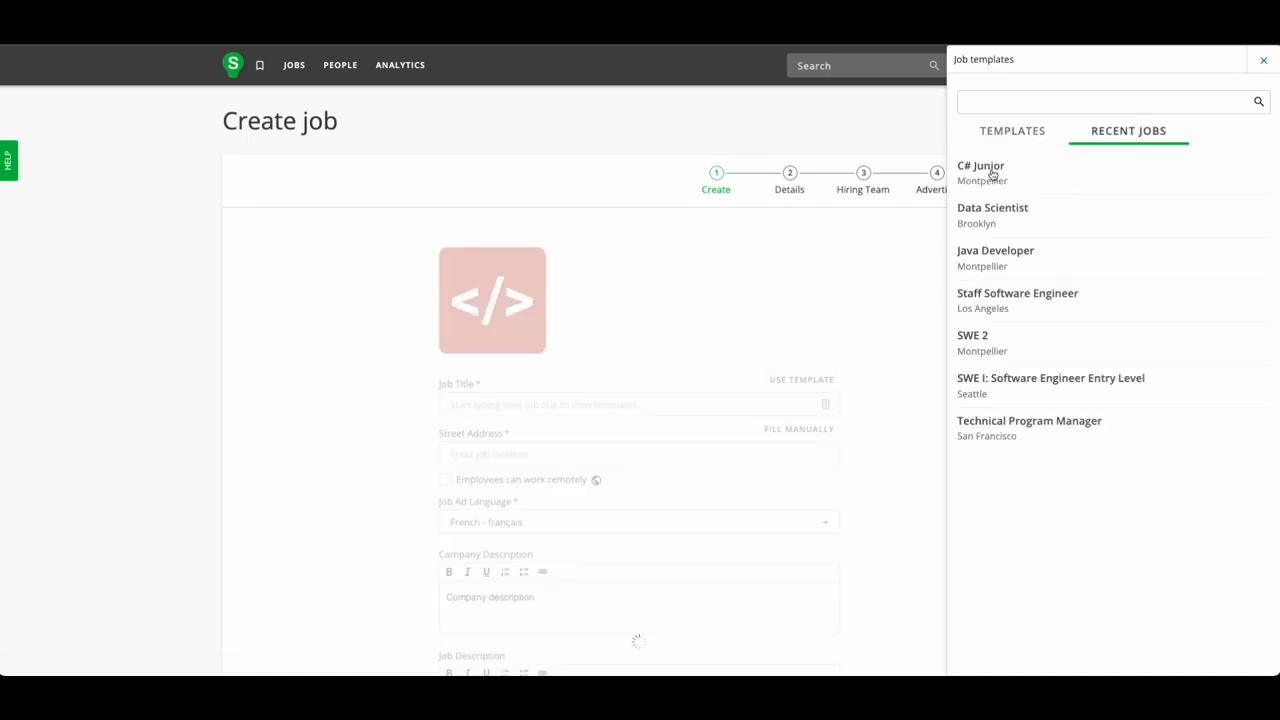
click(488, 403)
double_click(470, 404)
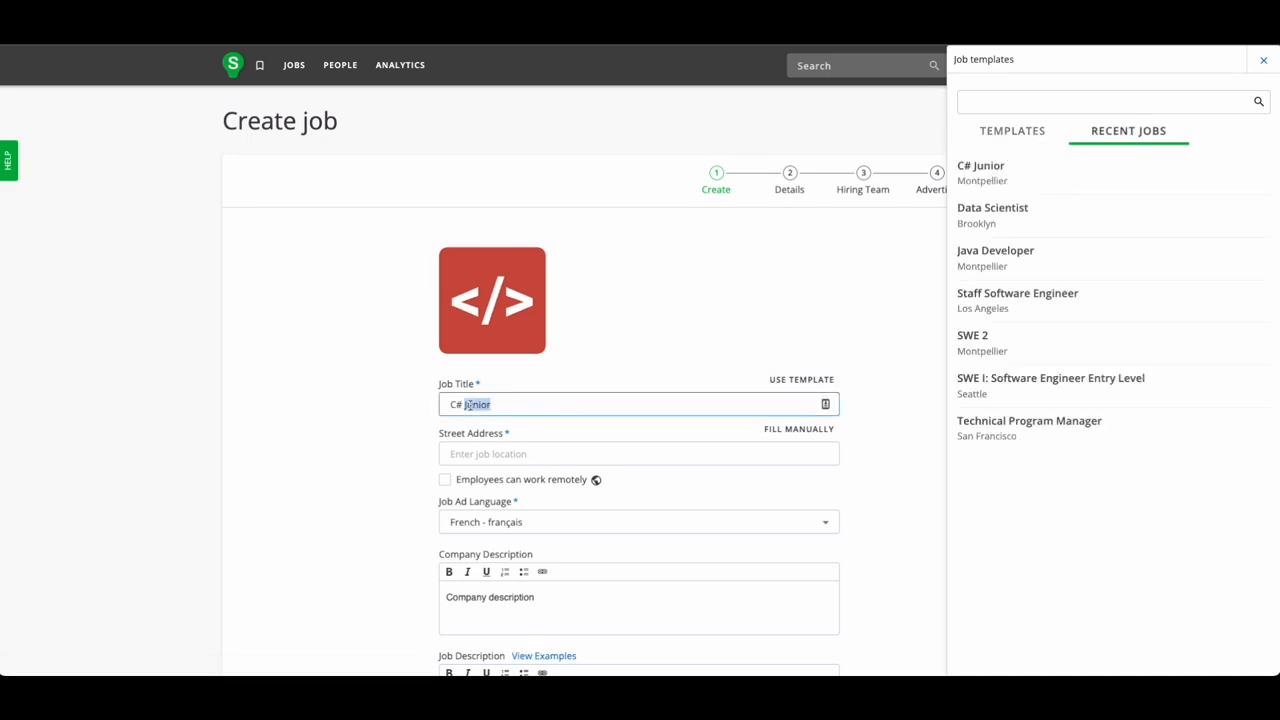
text(Sen)
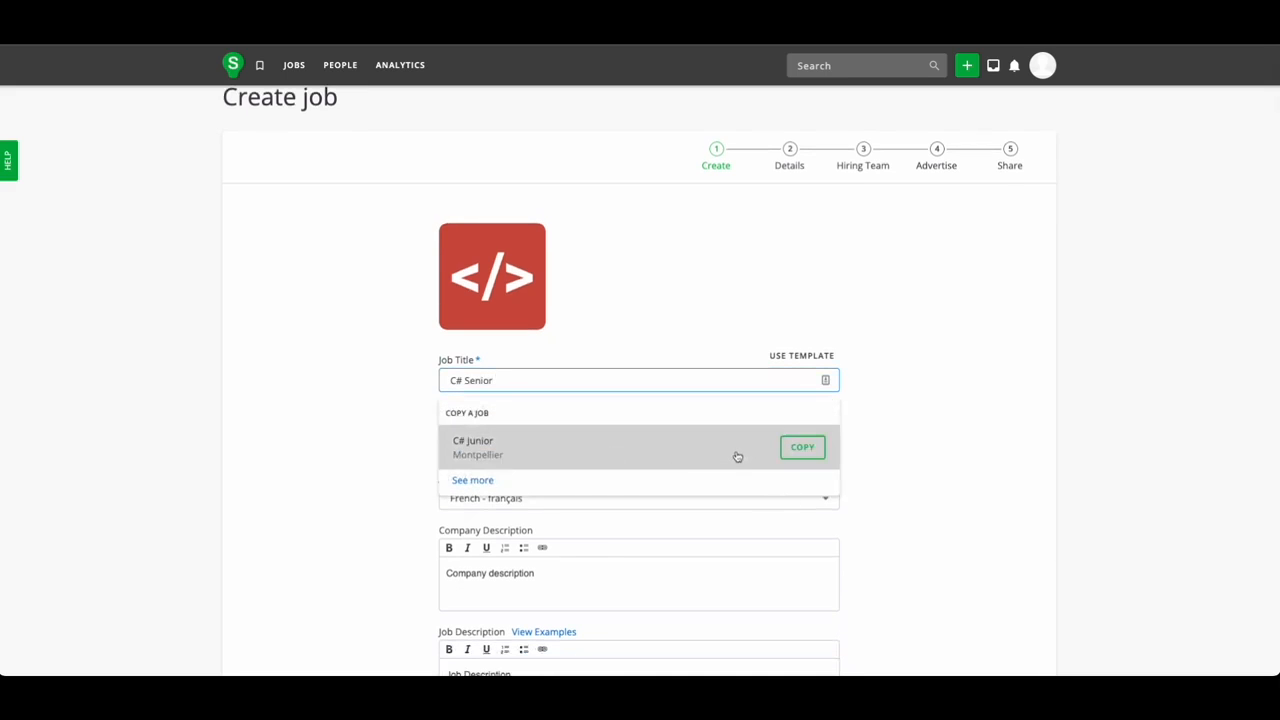
click(812, 449)
double_click(484, 358)
text(Sen)
Set the job location to Rue du Mas, 63110 Beaumont, France, and continue to Details.
click(638, 407)
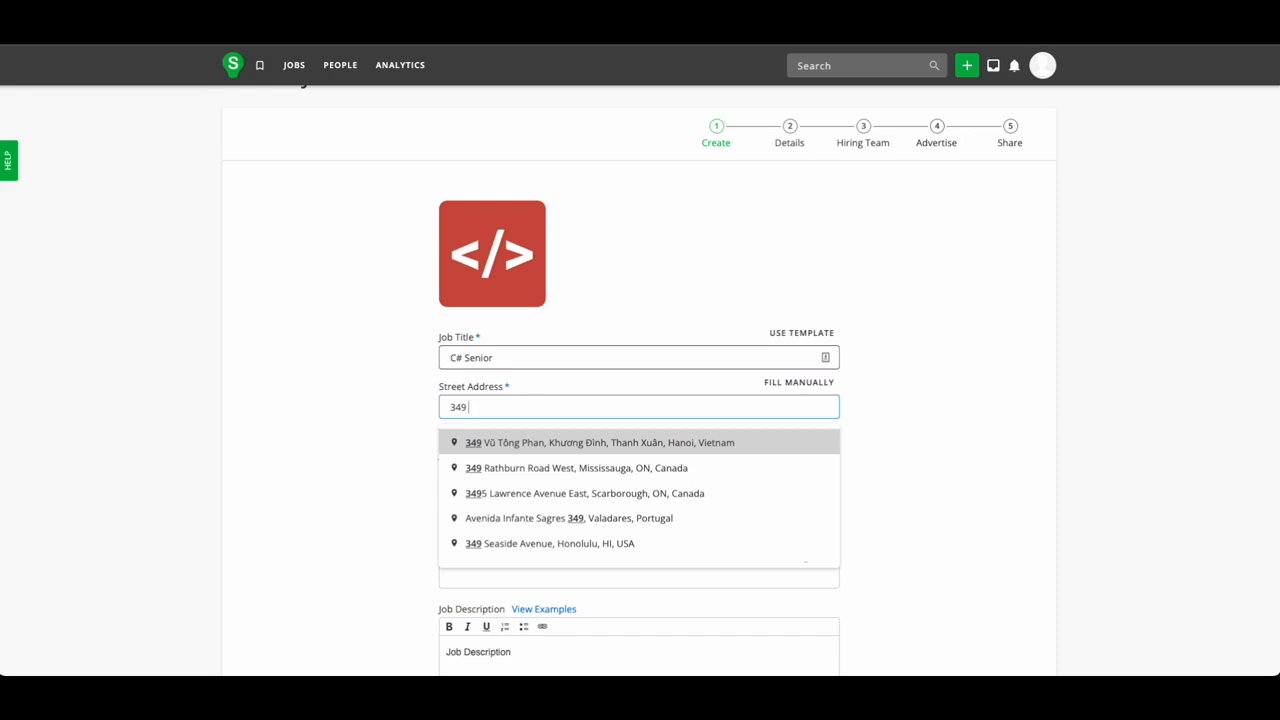
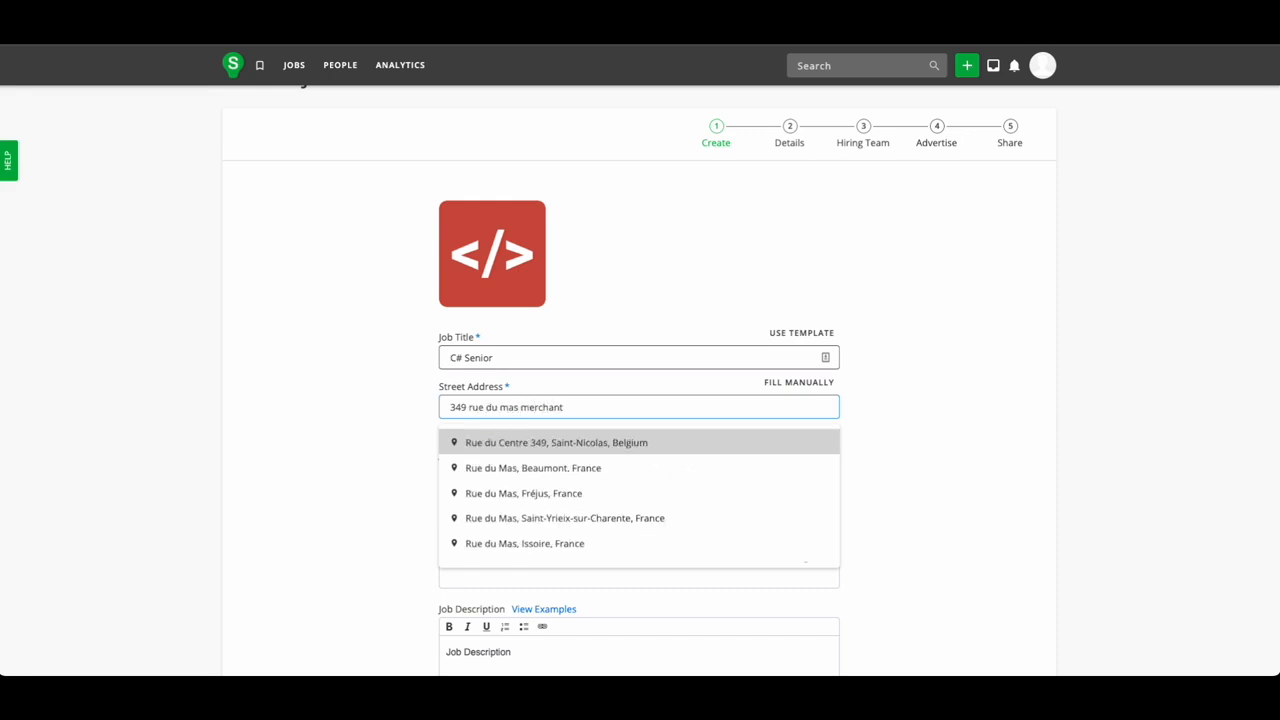
click(563, 482)
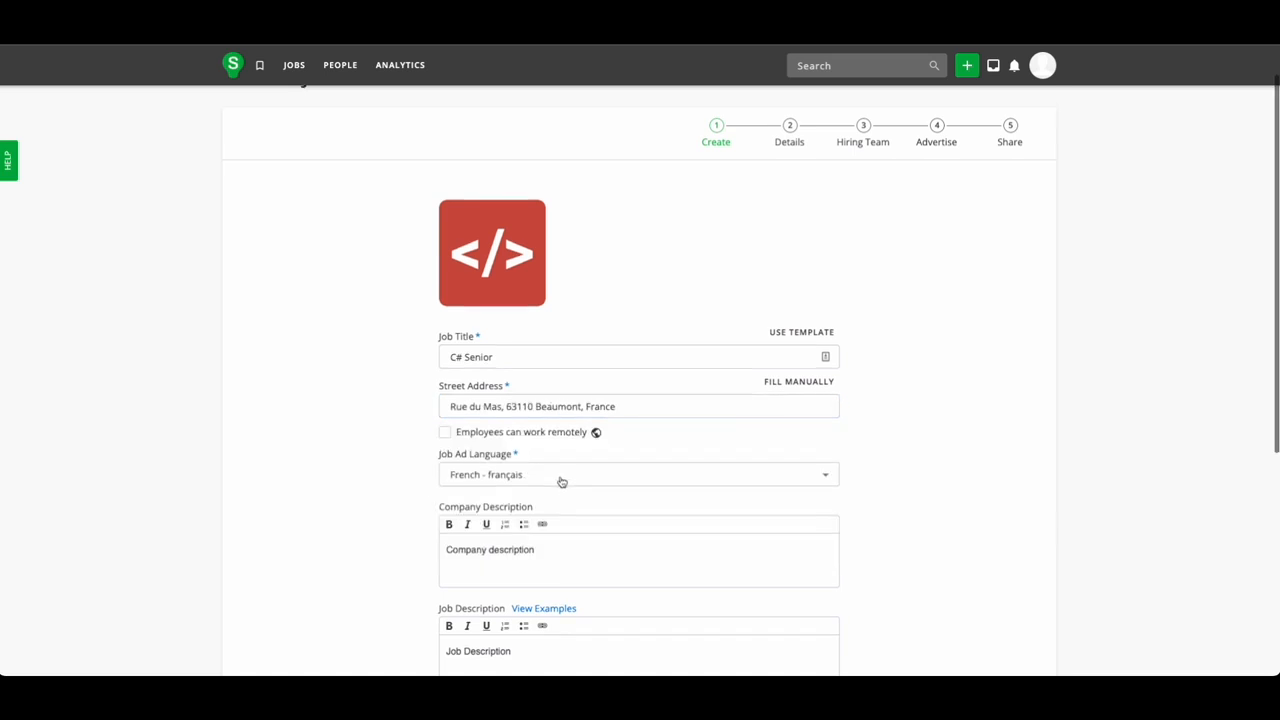
scroll(562, 482, down, 1)
scroll(561, 443, down, 1)
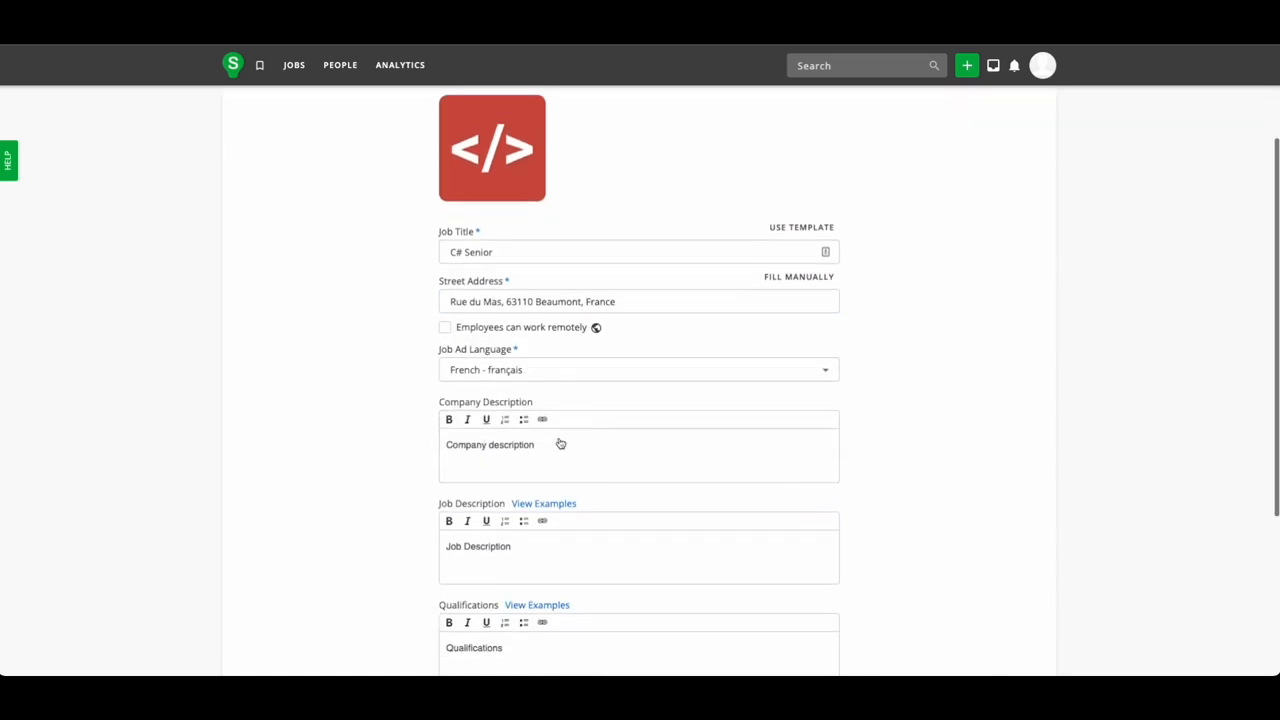
scroll(561, 443, down, 3)
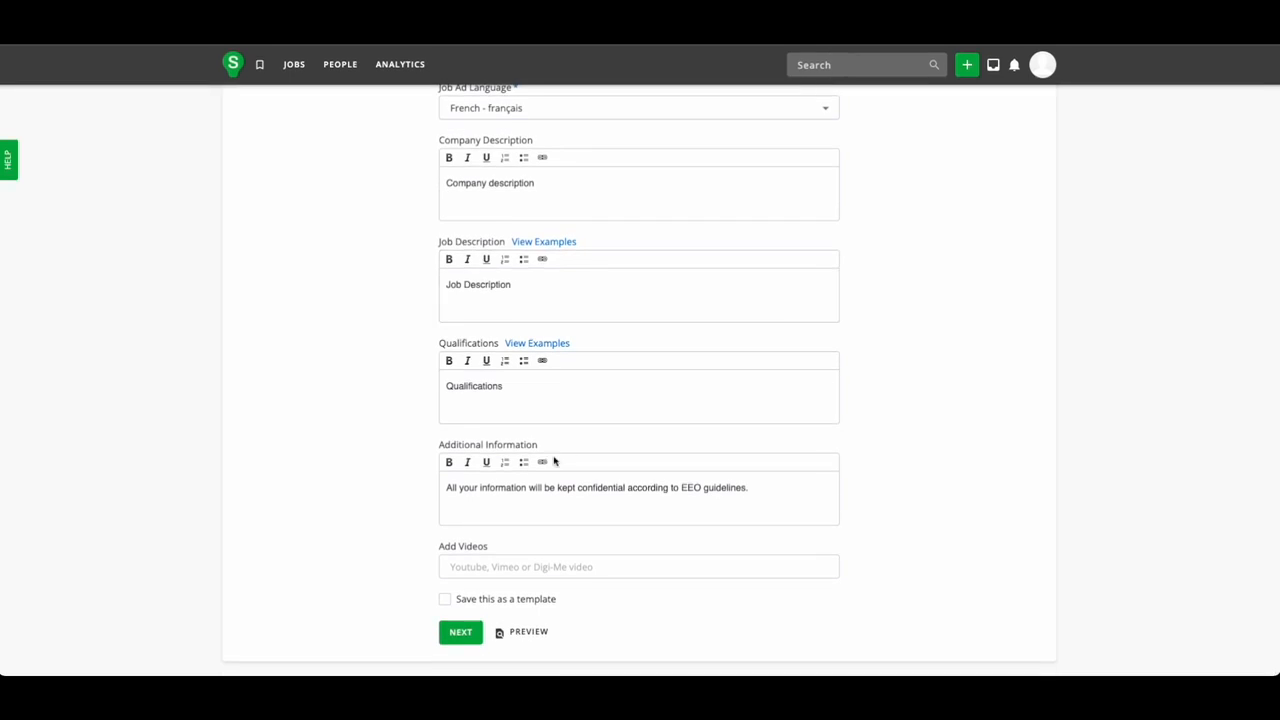
click(464, 634)
Set Function to Accounting/Auditing and Experience Level to Mid-Senior Level, then proceed to Hiring Team.
click(706, 316)
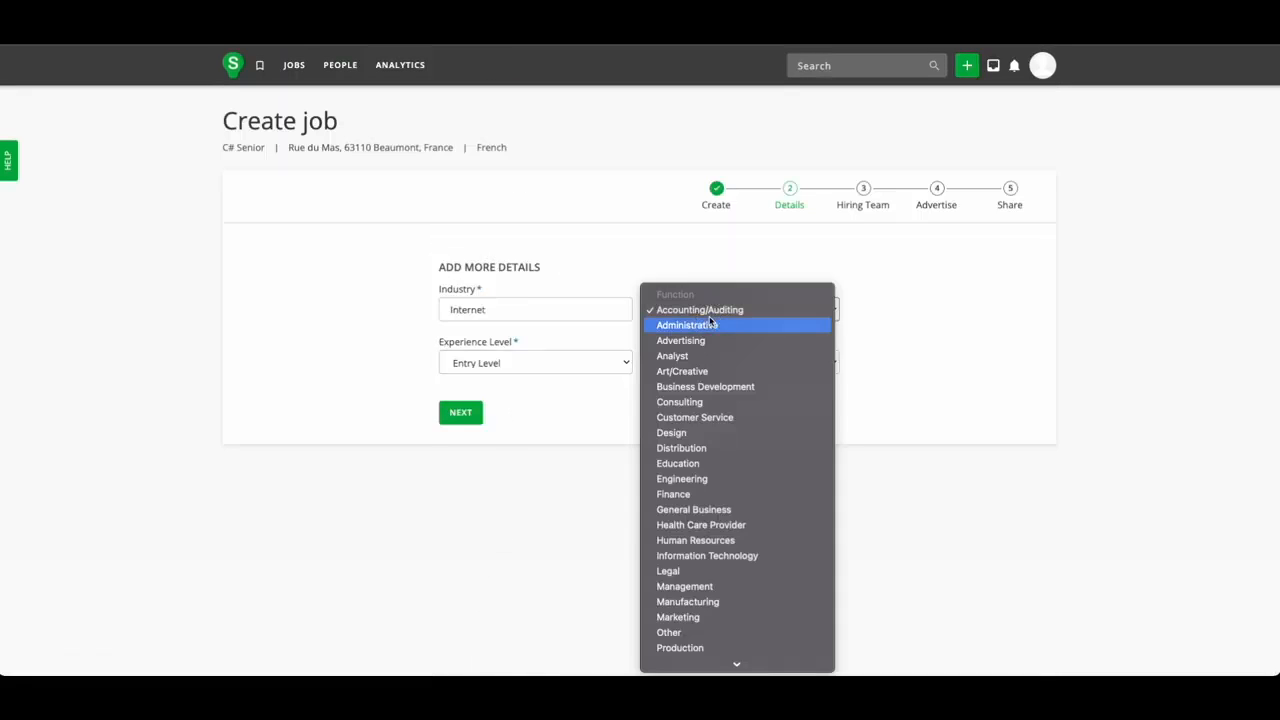
click(711, 312)
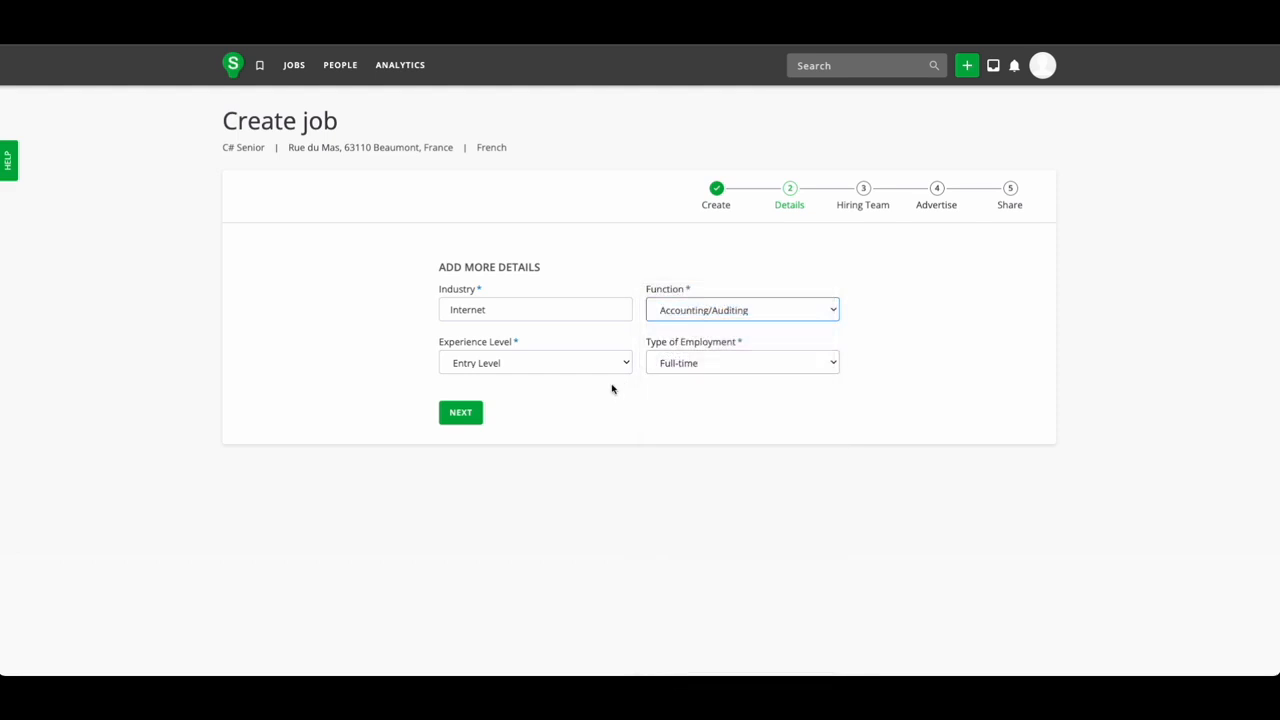
click(484, 370)
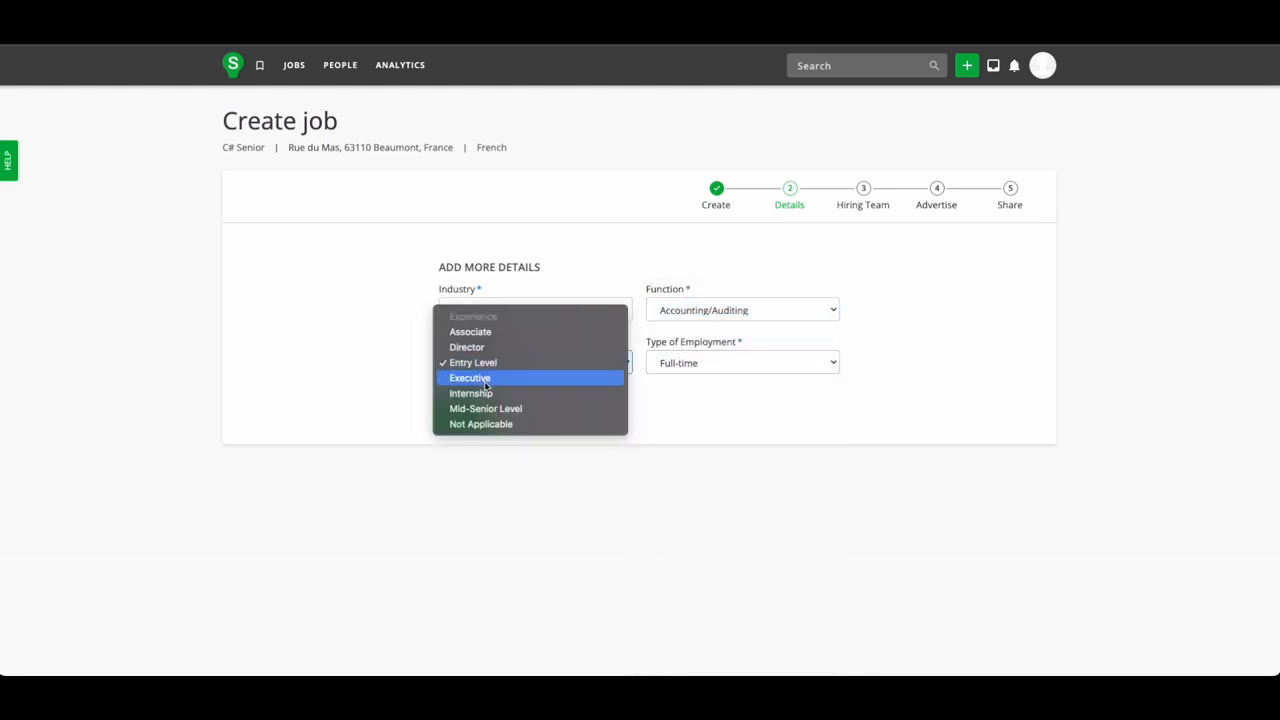
click(487, 408)
click(462, 412)
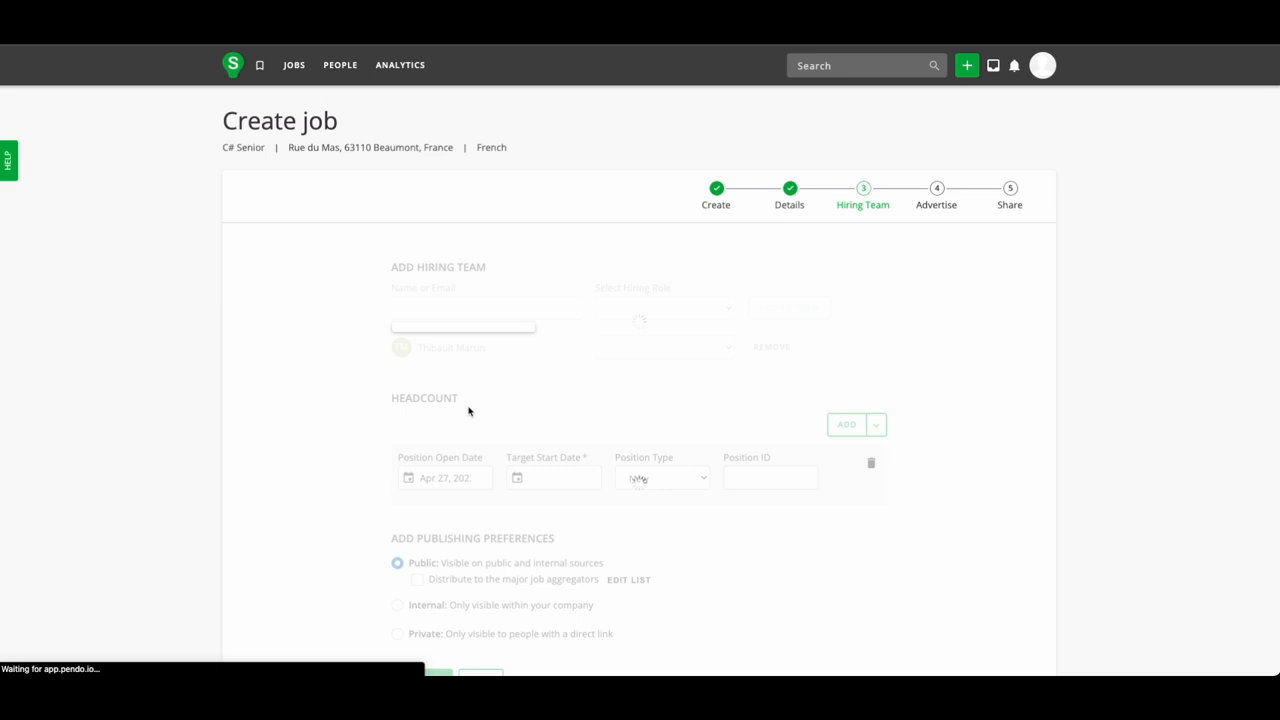
Make the team member Hiring Manager and set the target start date to Apr 27, 2022.
scroll(469, 411, down, 1)
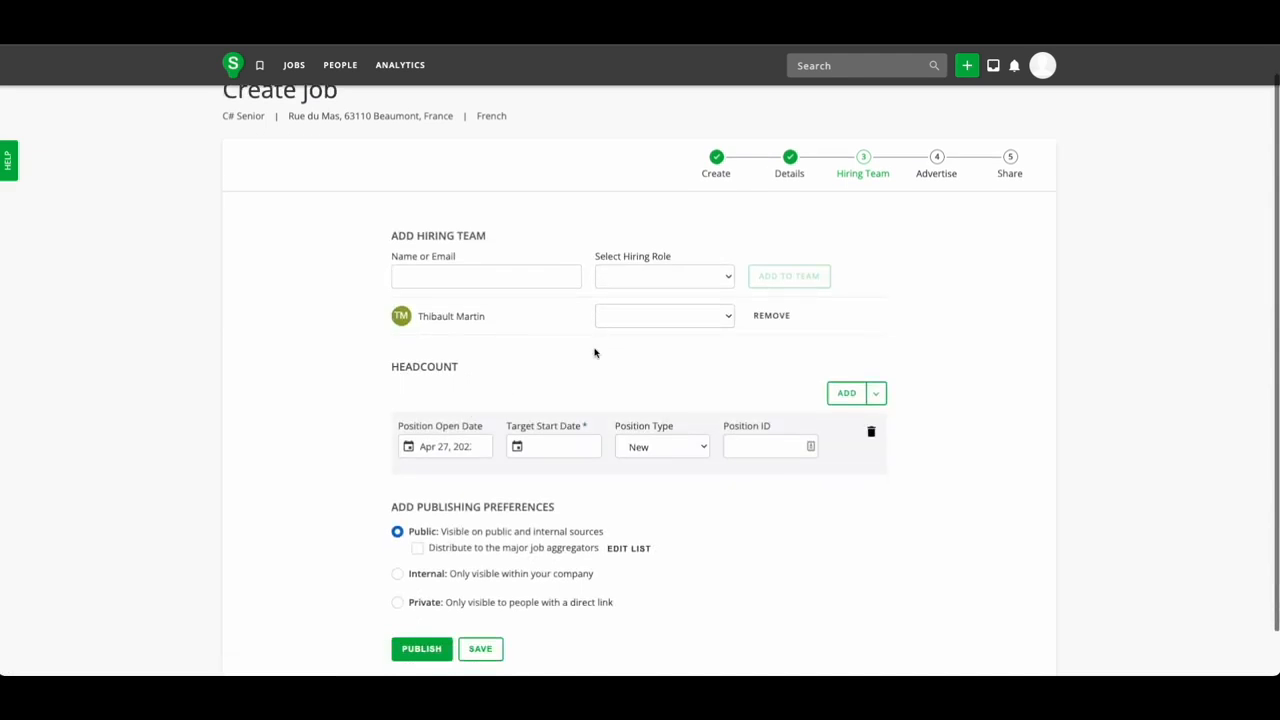
click(660, 316)
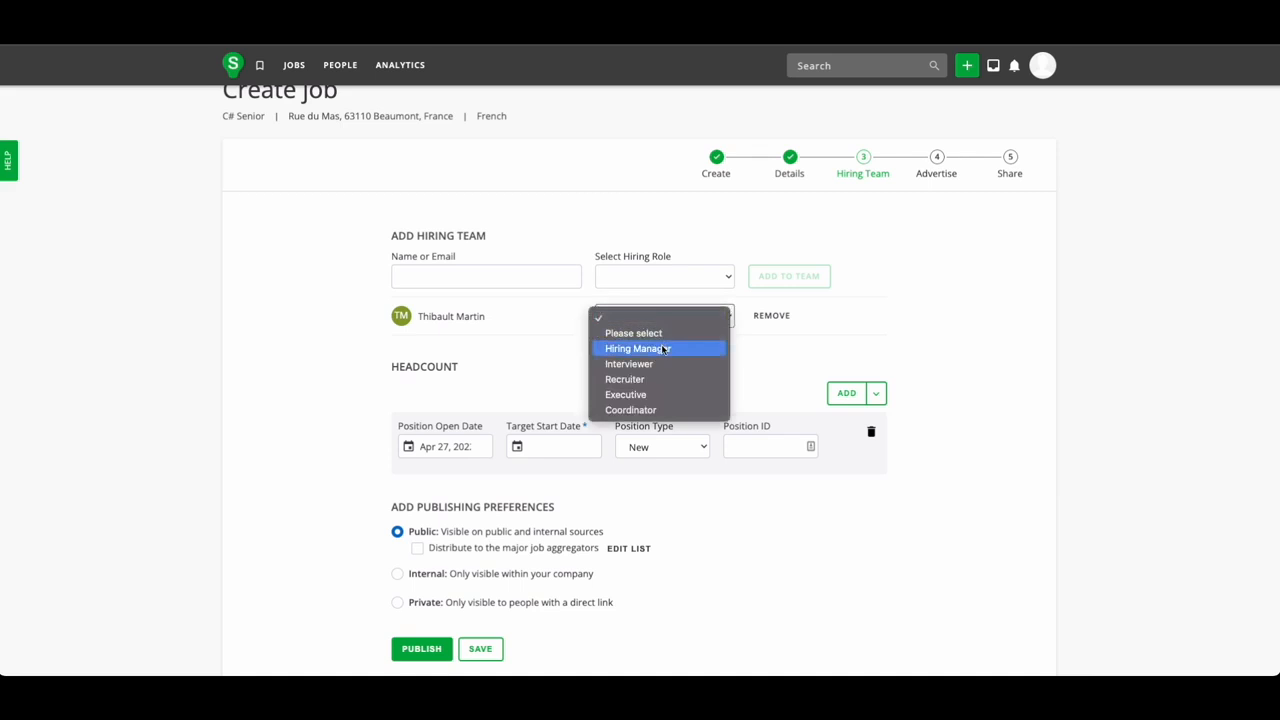
click(664, 347)
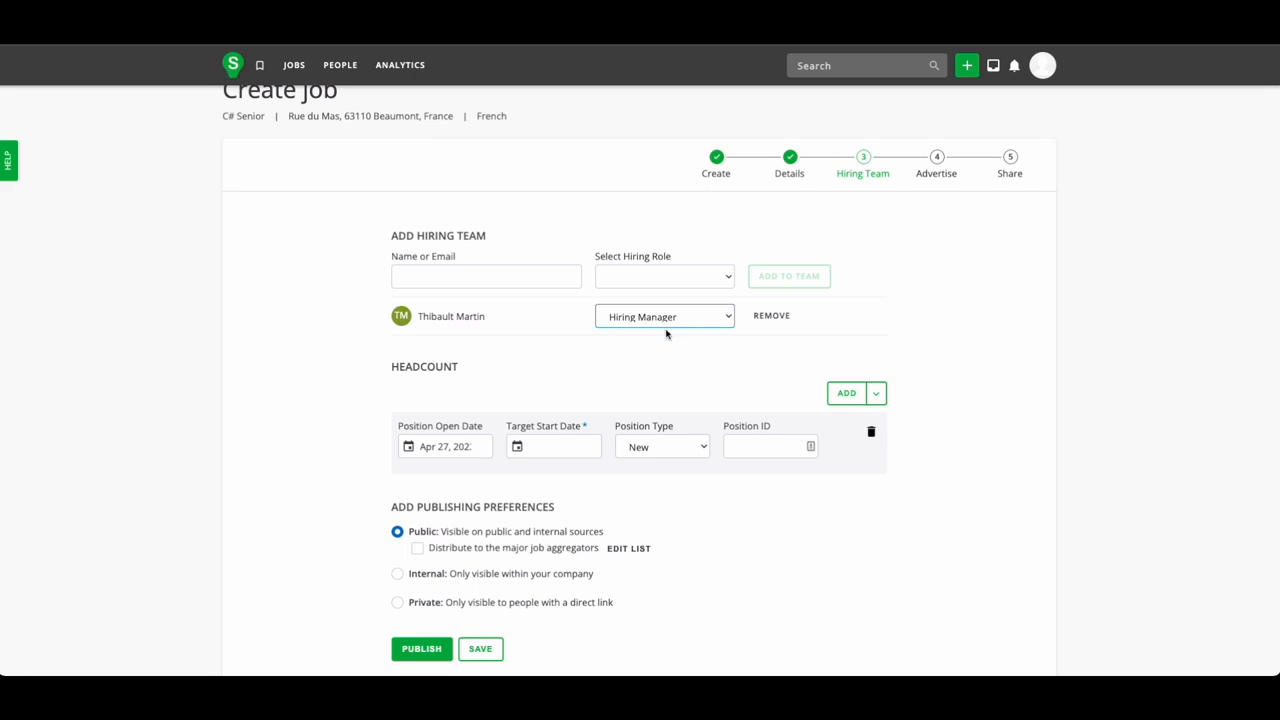
scroll(666, 334, down, 1)
click(566, 396)
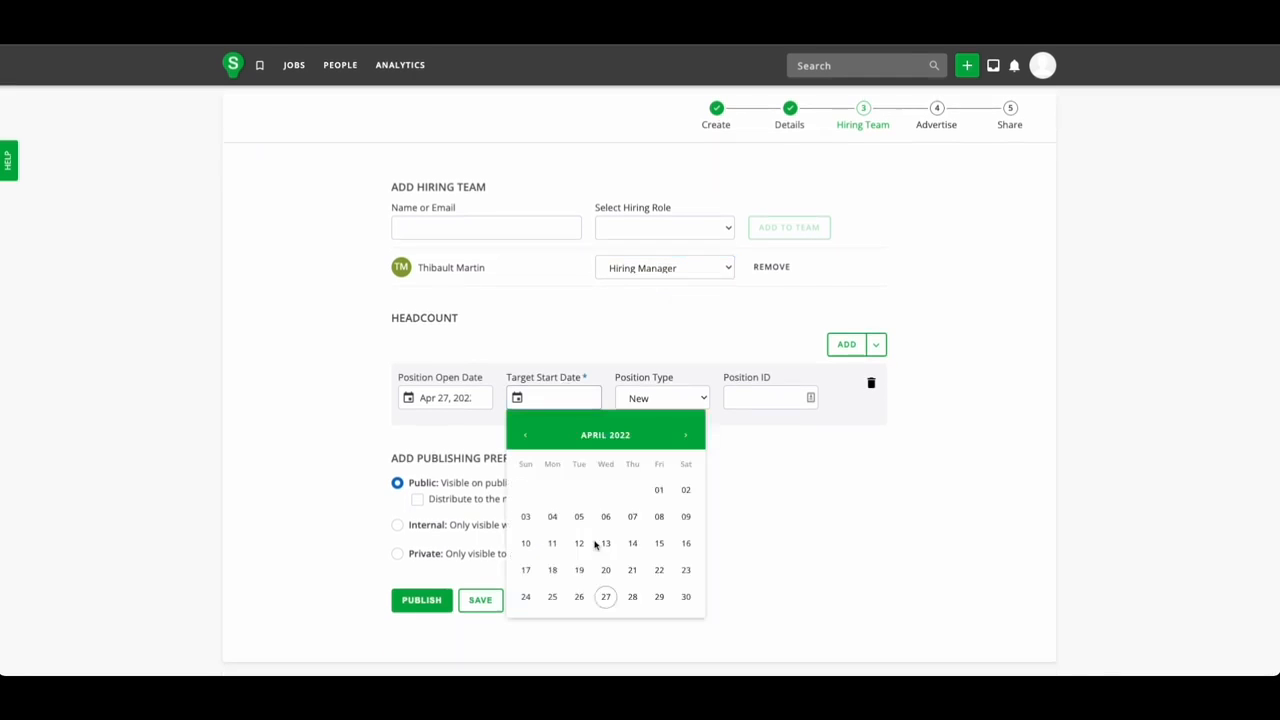
click(606, 597)
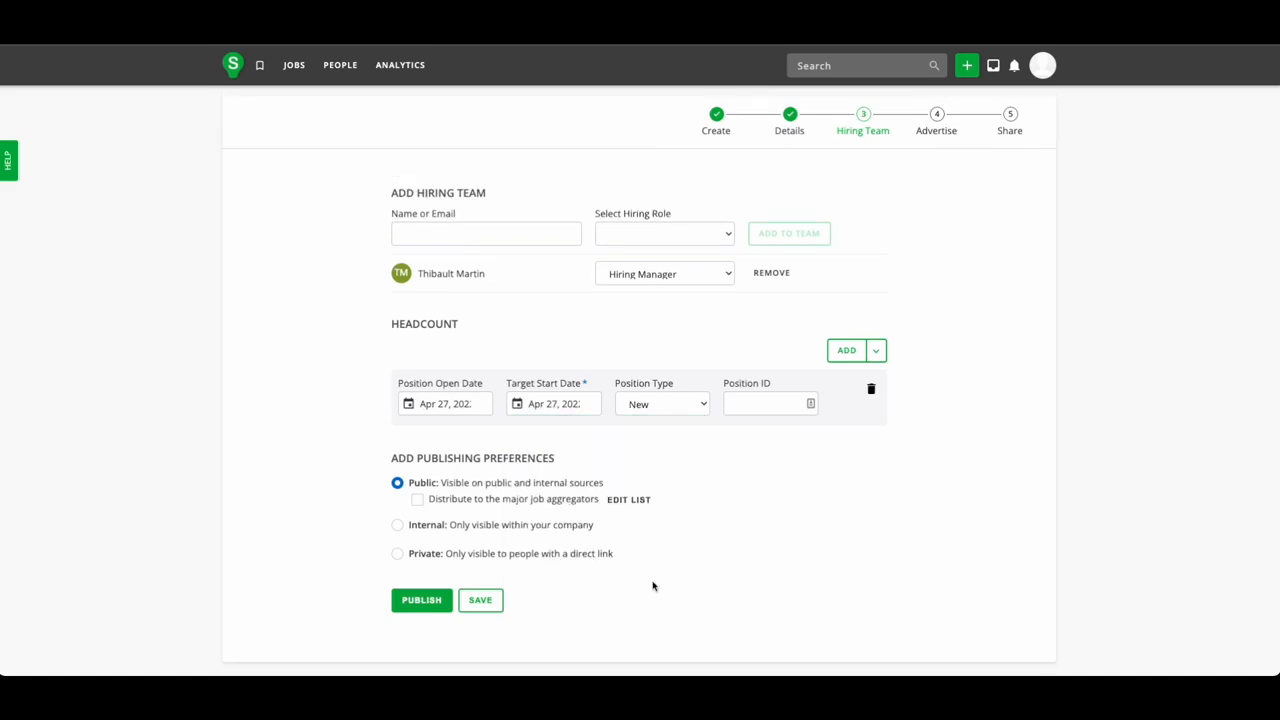
Publish the C# Senior job privately, visible only via direct link.
click(397, 554)
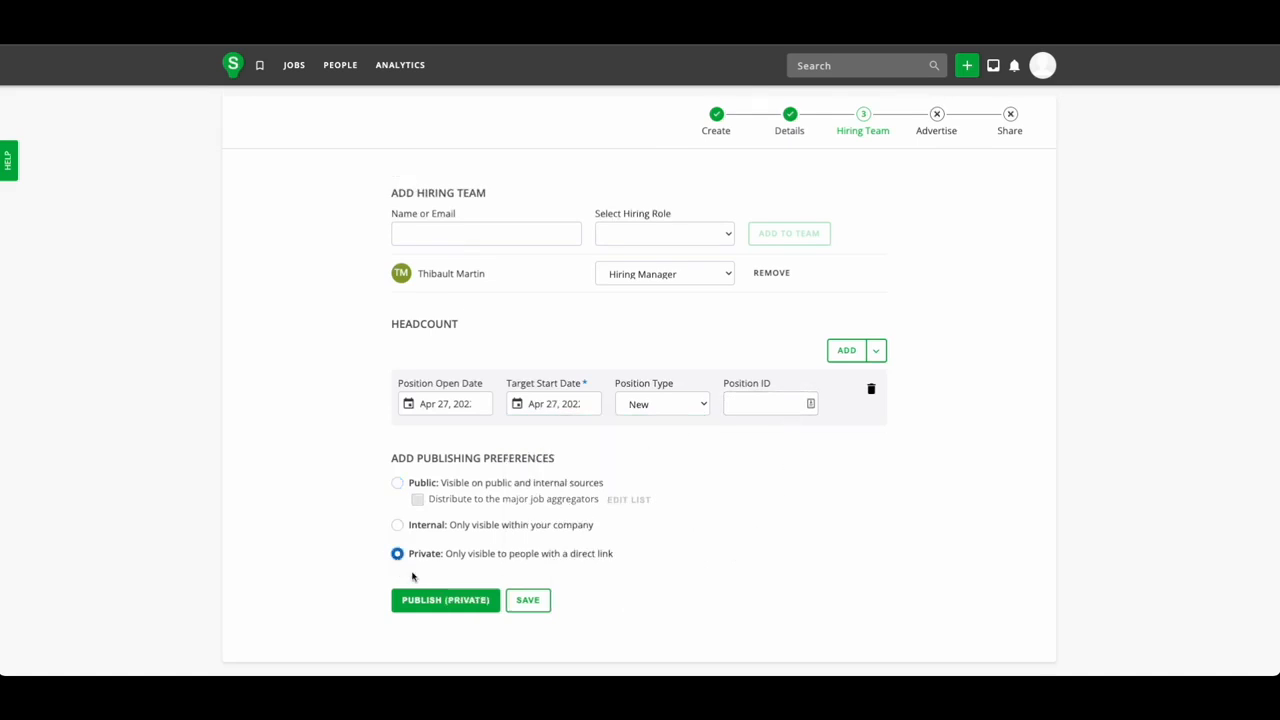
click(436, 600)
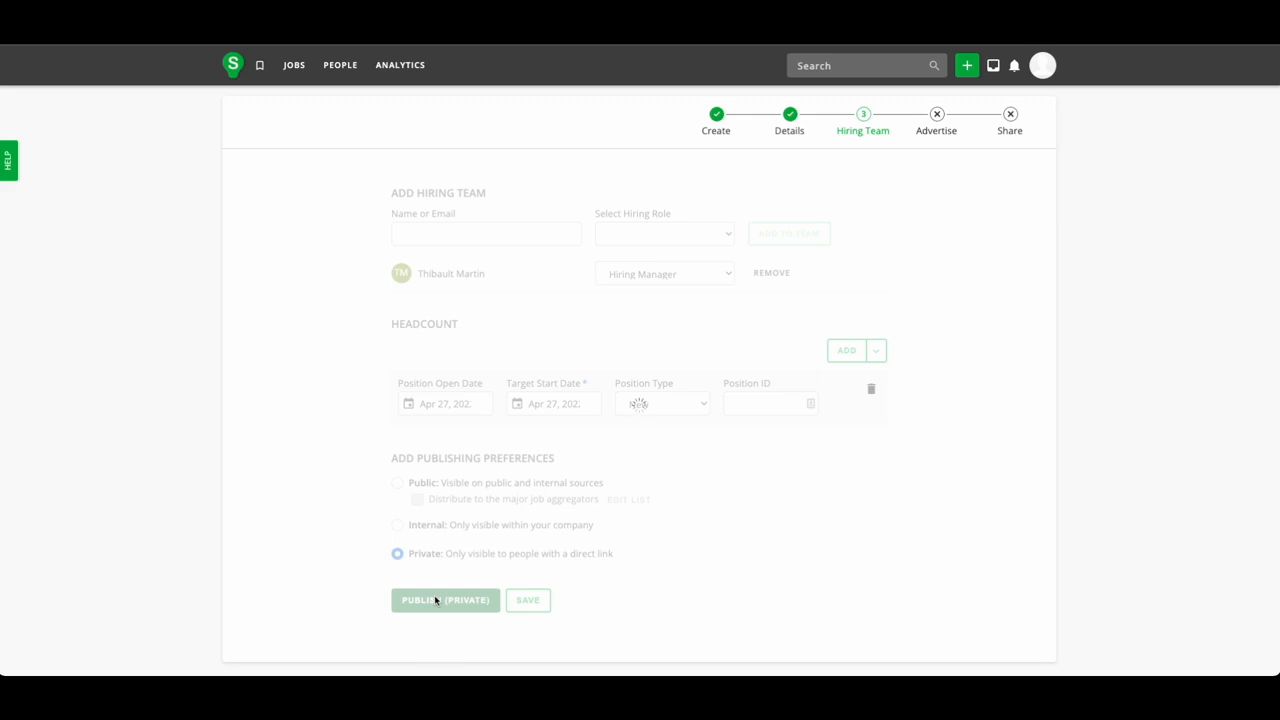
click(435, 599)
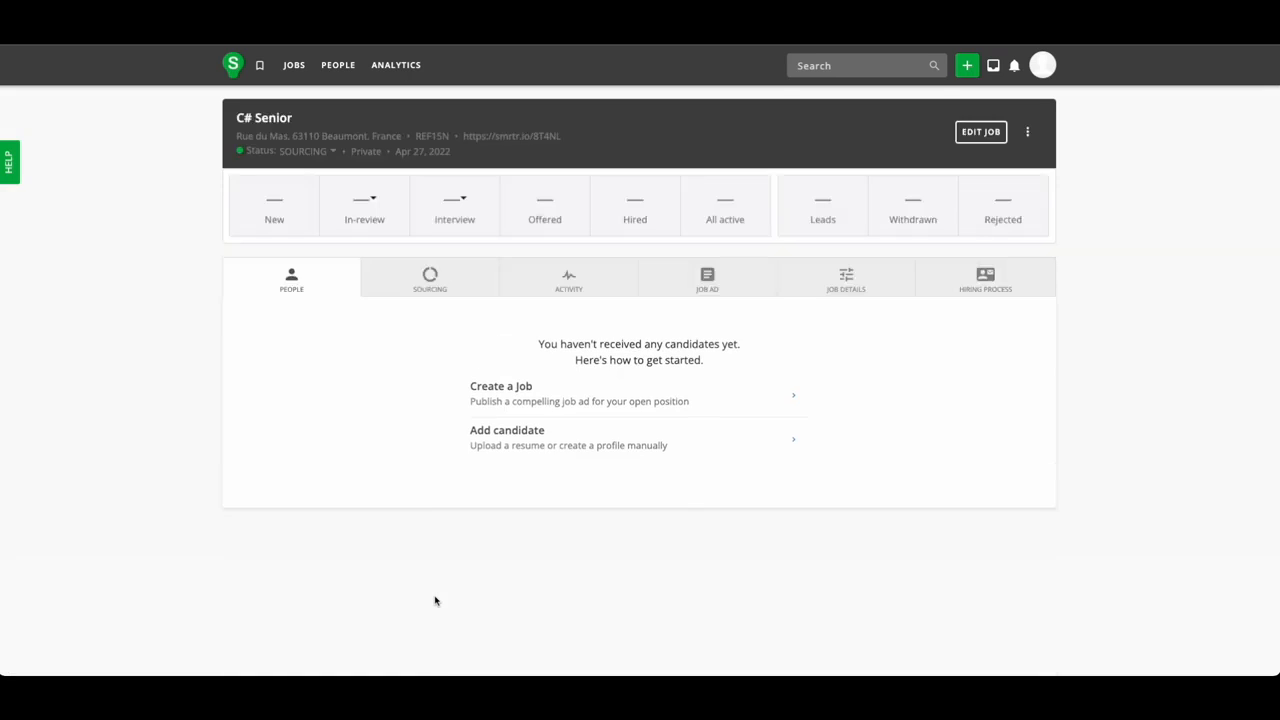
Add a candidate manually, filling first name, last name and e-mail from suggestions.
click(517, 434)
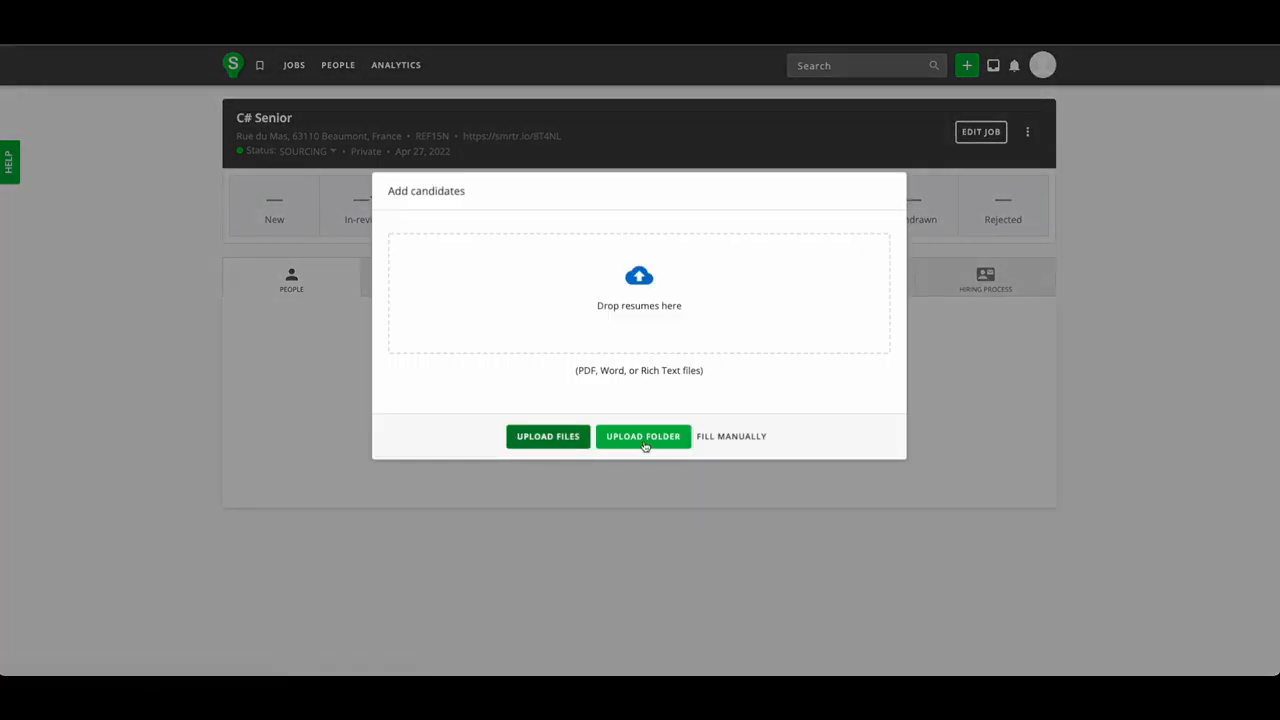
click(730, 440)
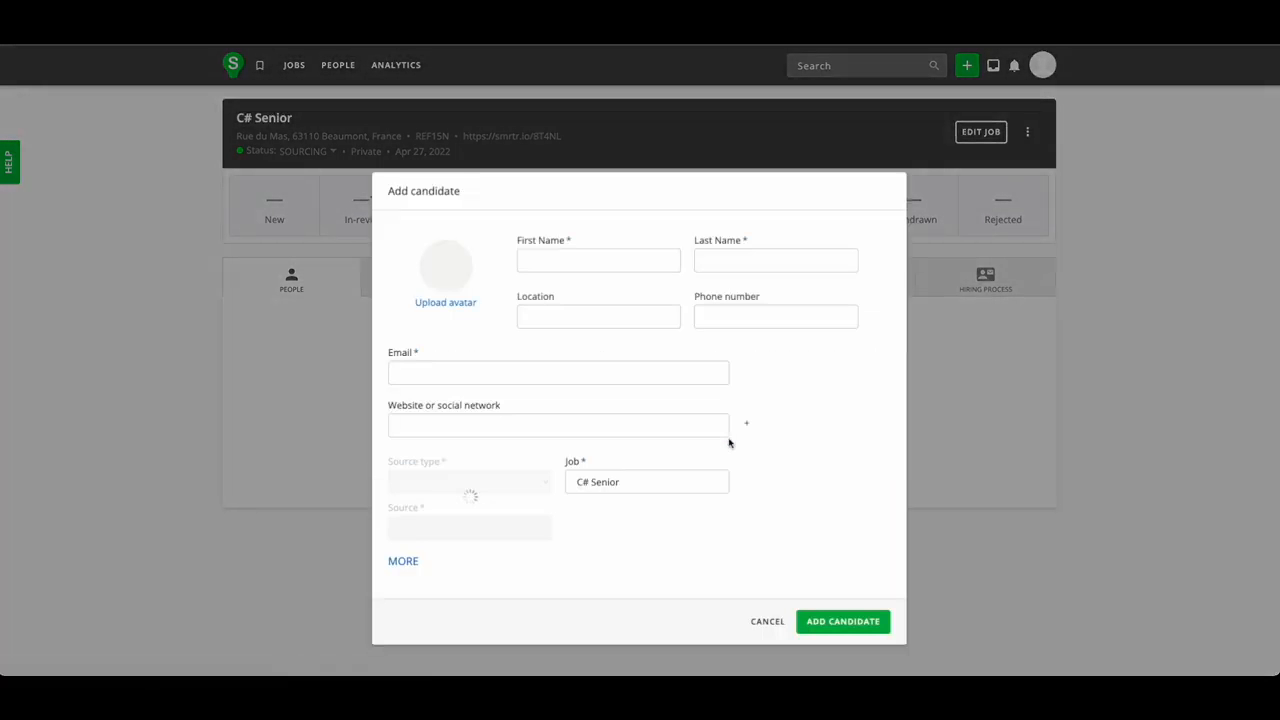
click(586, 262)
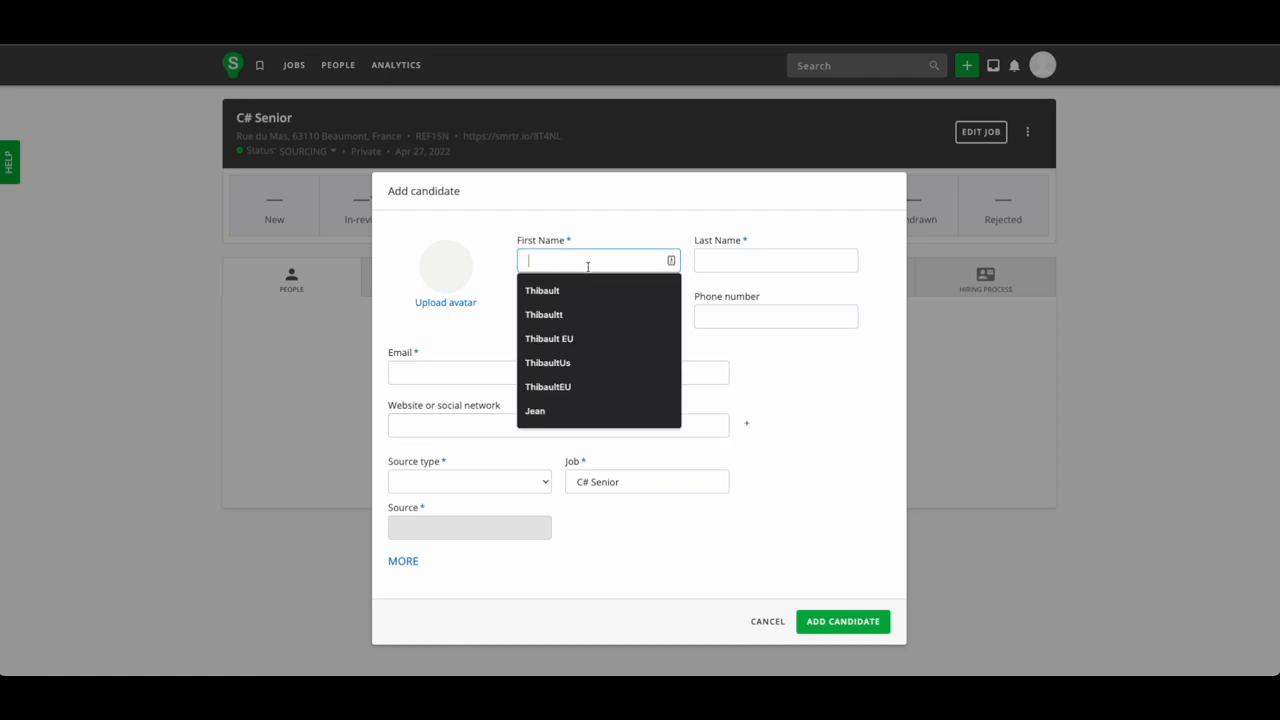
click(586, 278)
click(733, 260)
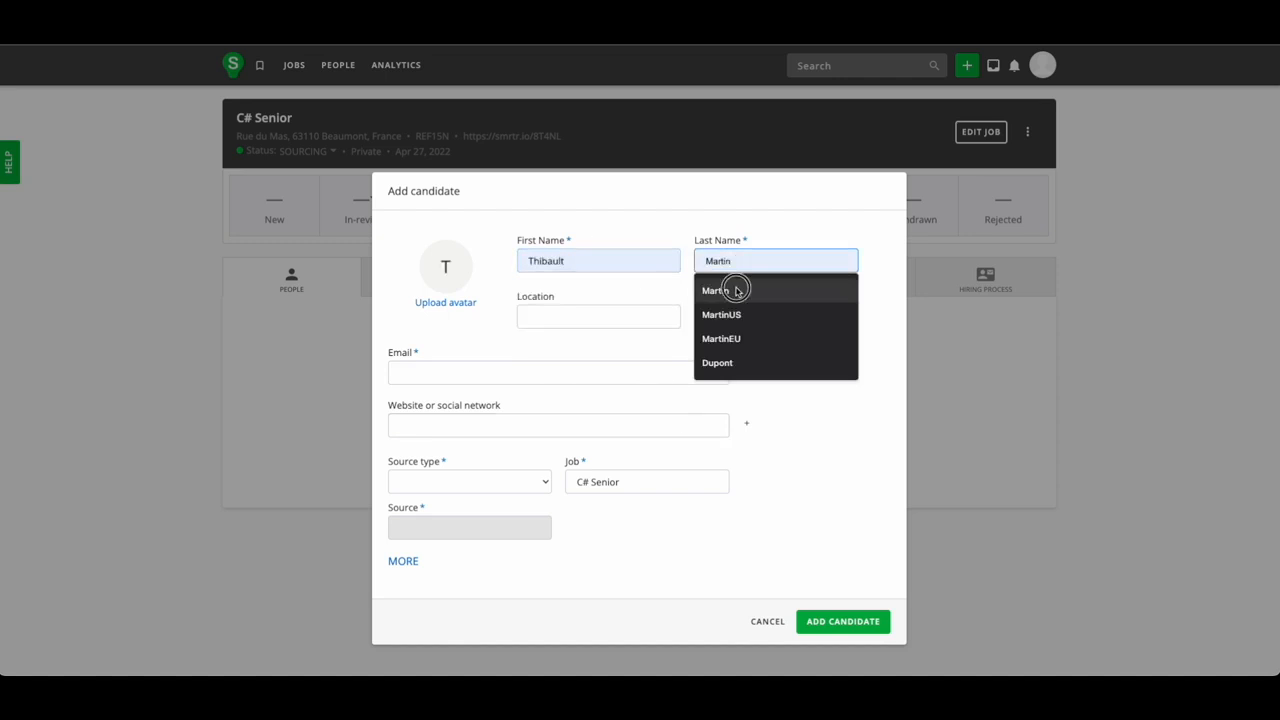
click(737, 288)
click(615, 313)
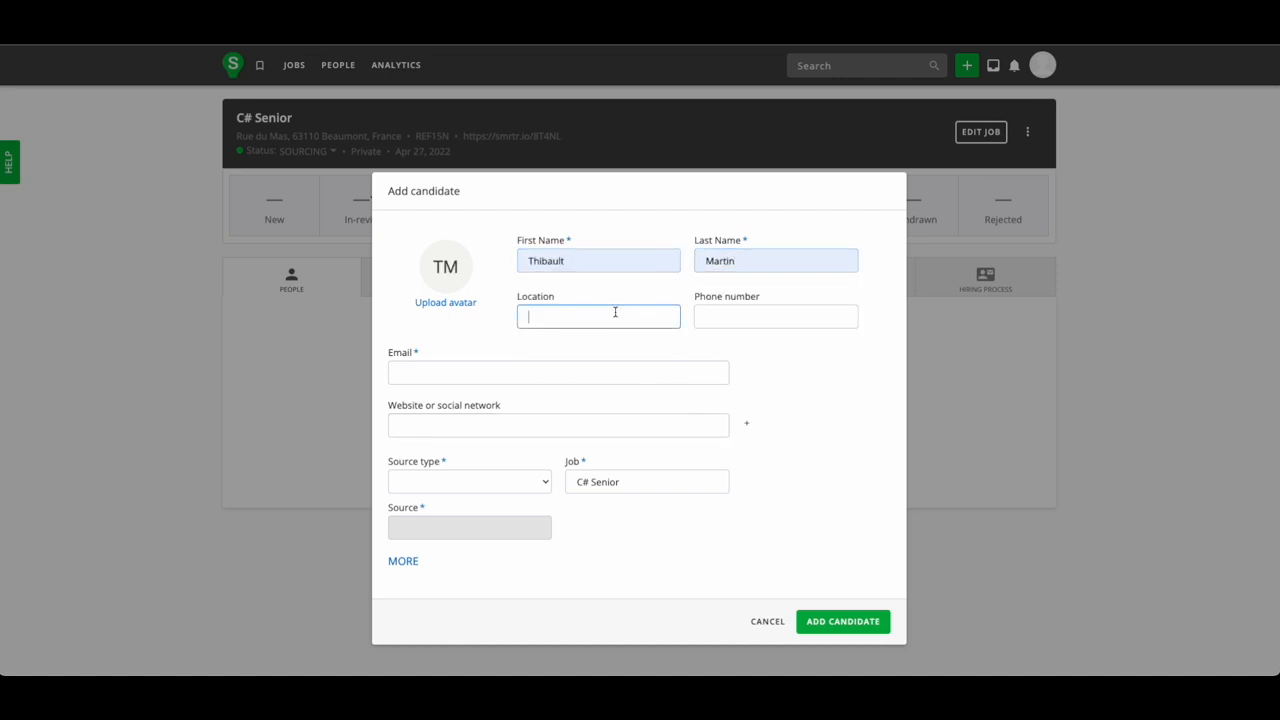
click(500, 372)
click(517, 402)
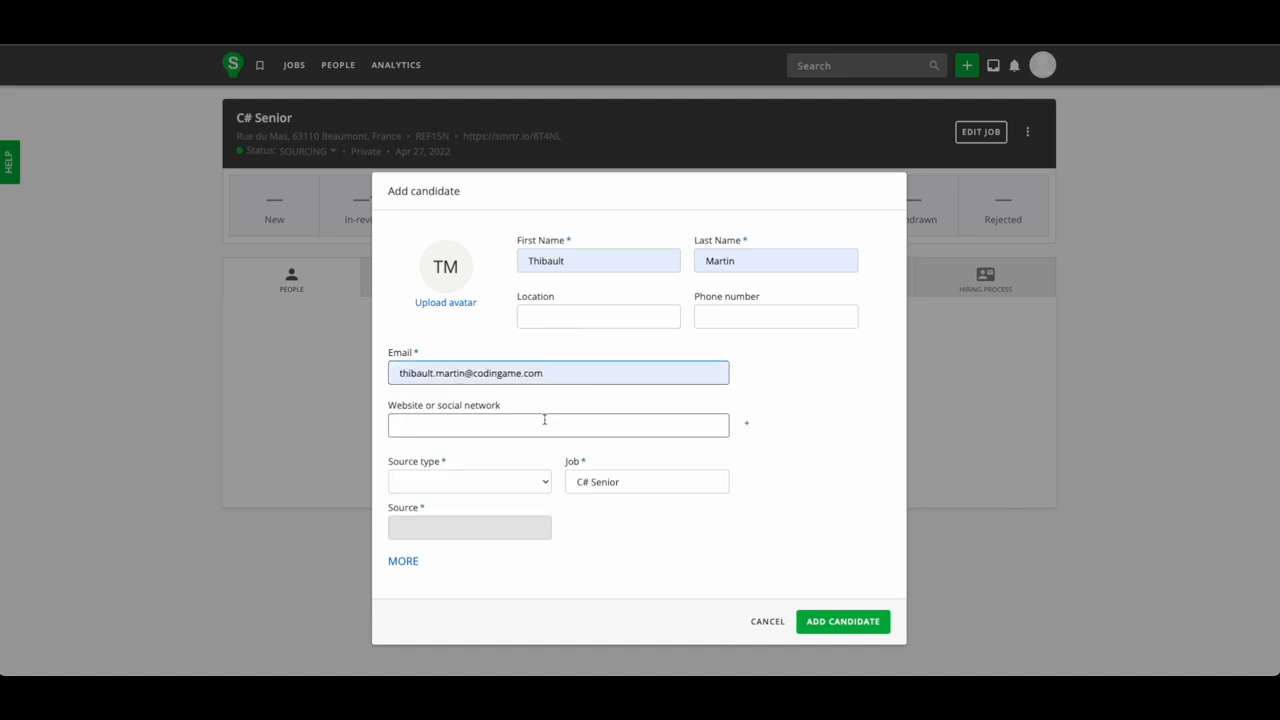
Set Source type to Organic and Source to ACCA Careers, then save the candidate.
click(494, 478)
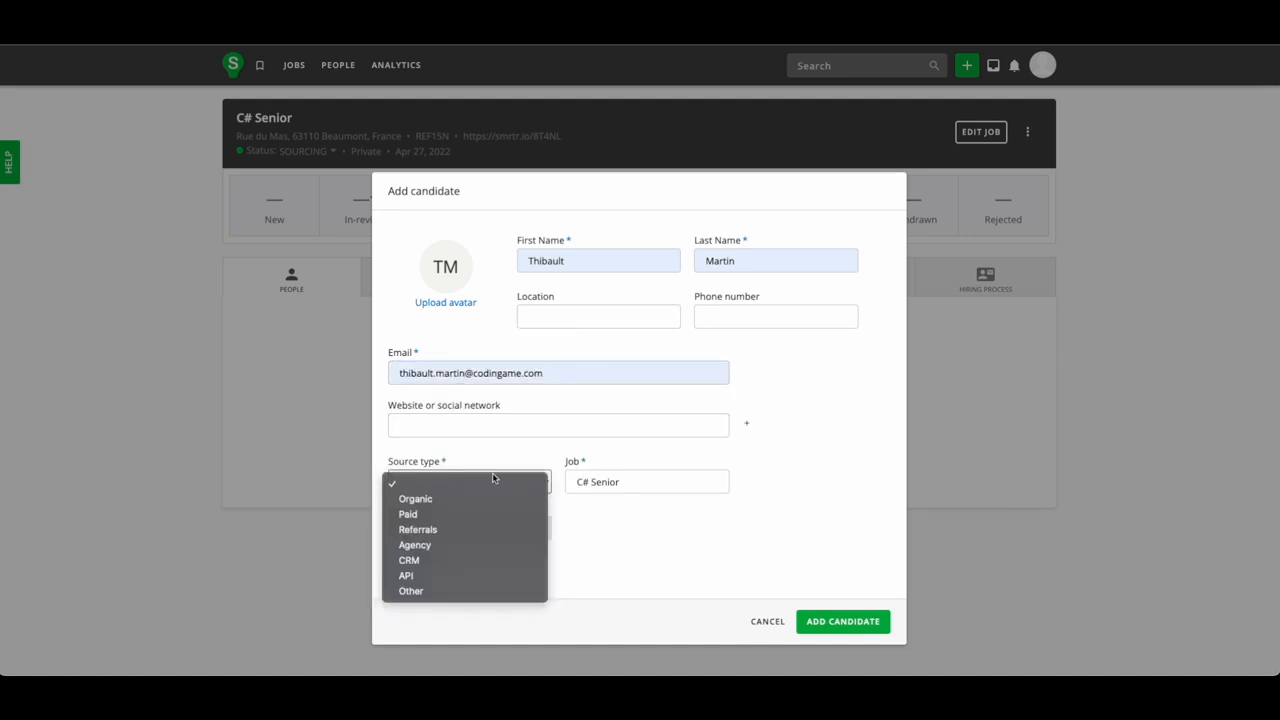
click(483, 497)
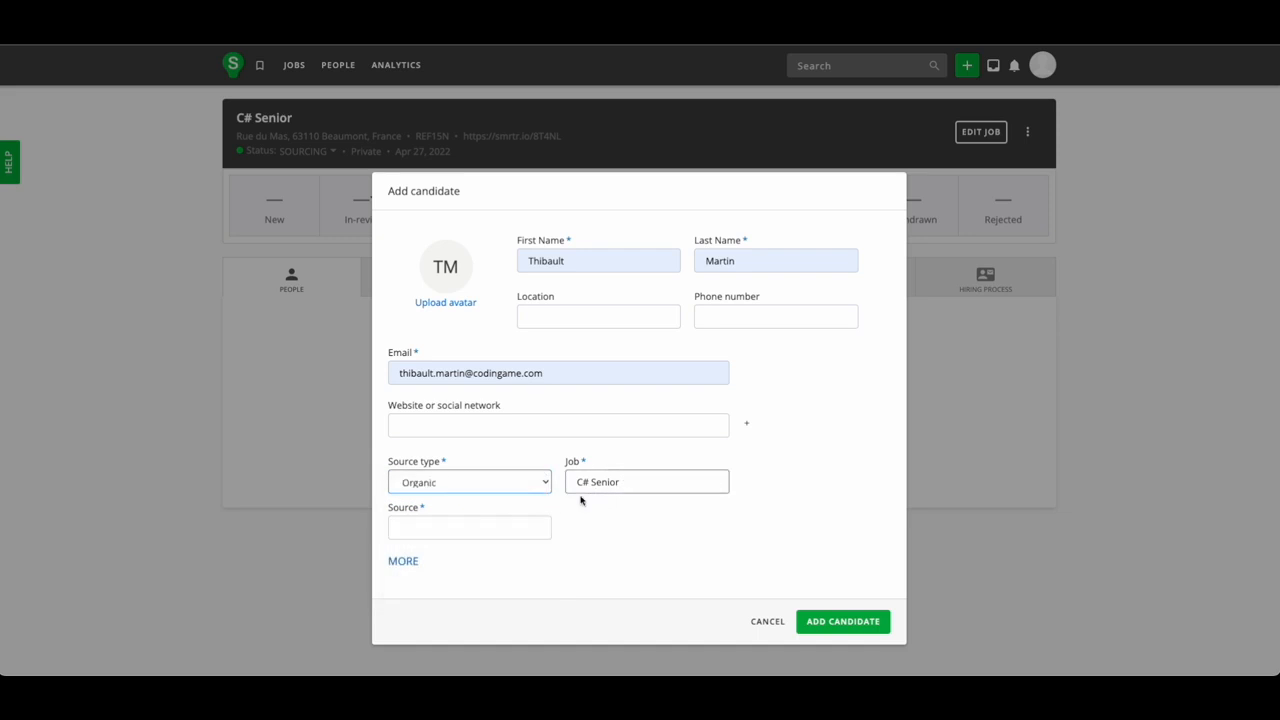
click(495, 528)
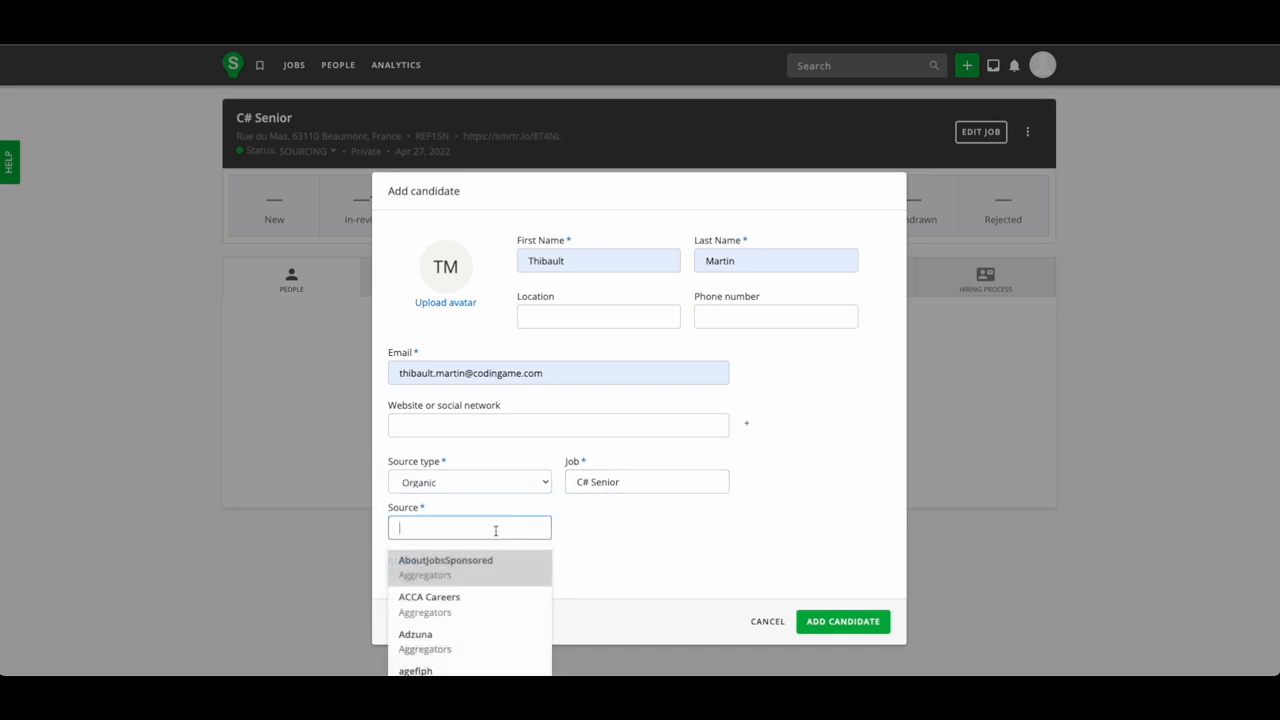
click(456, 600)
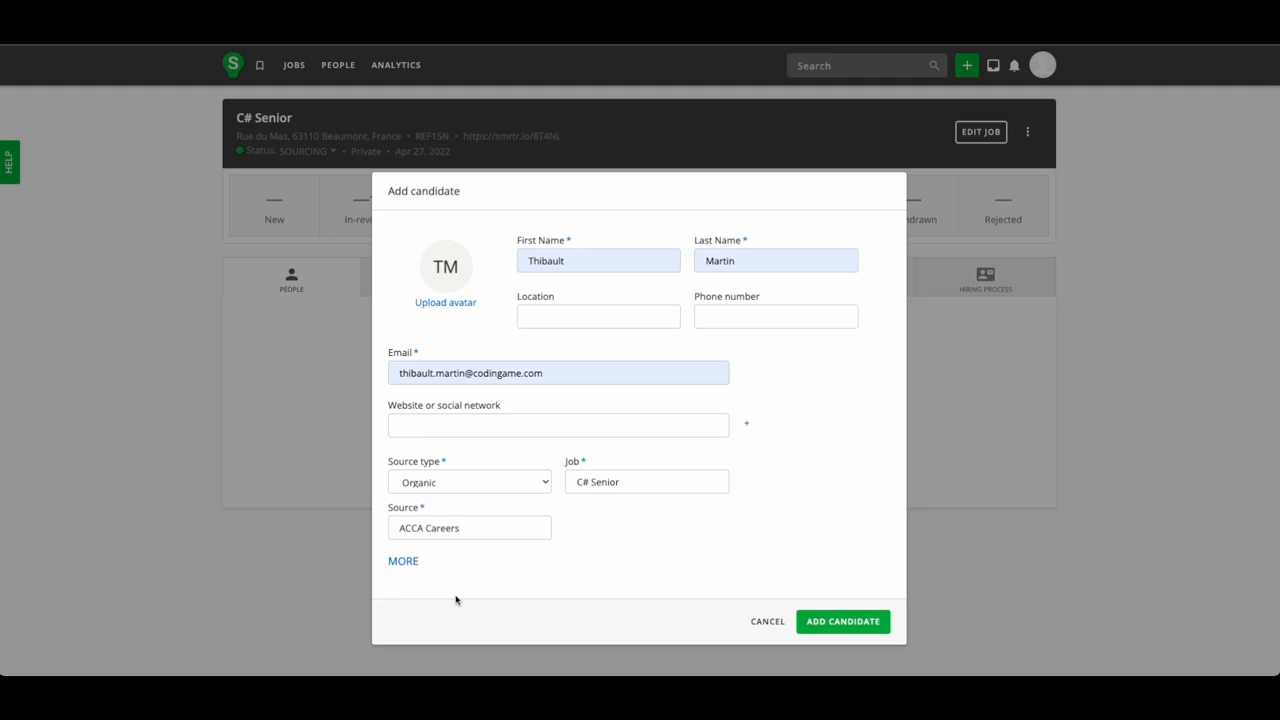
click(822, 619)
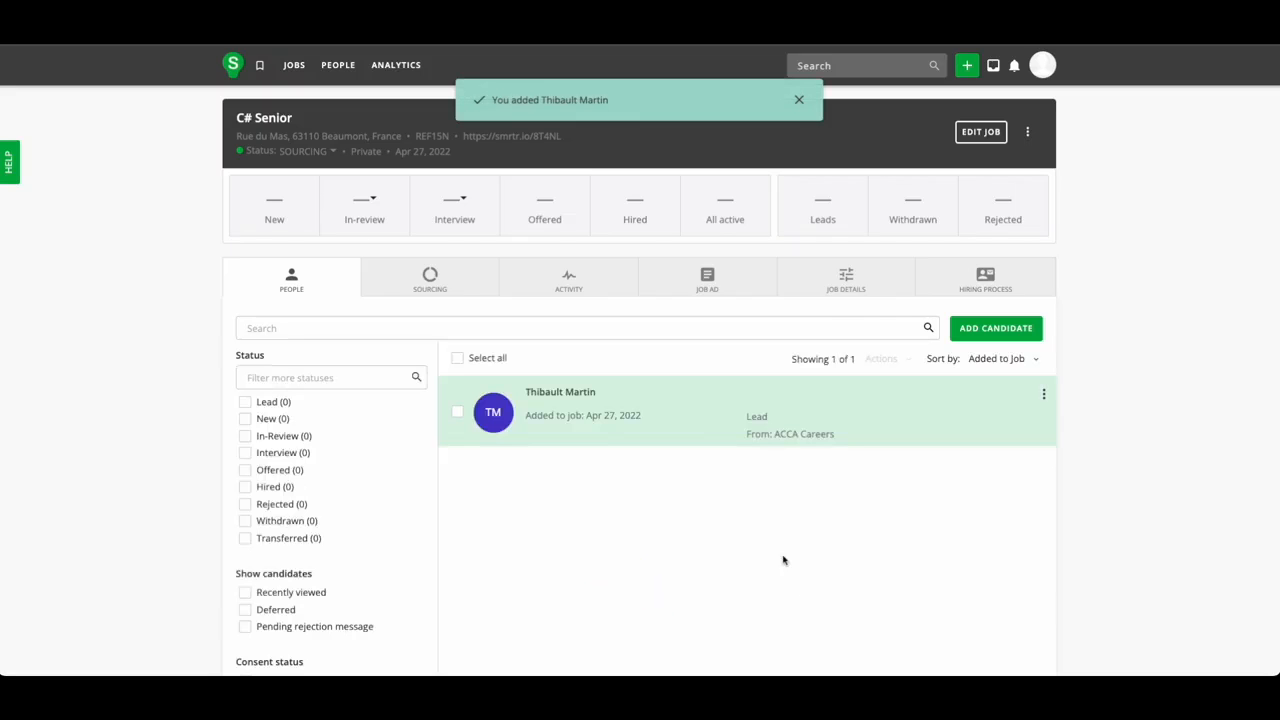
Convert the candidate from lead and advance them through In Review to Skills Test.
click(607, 412)
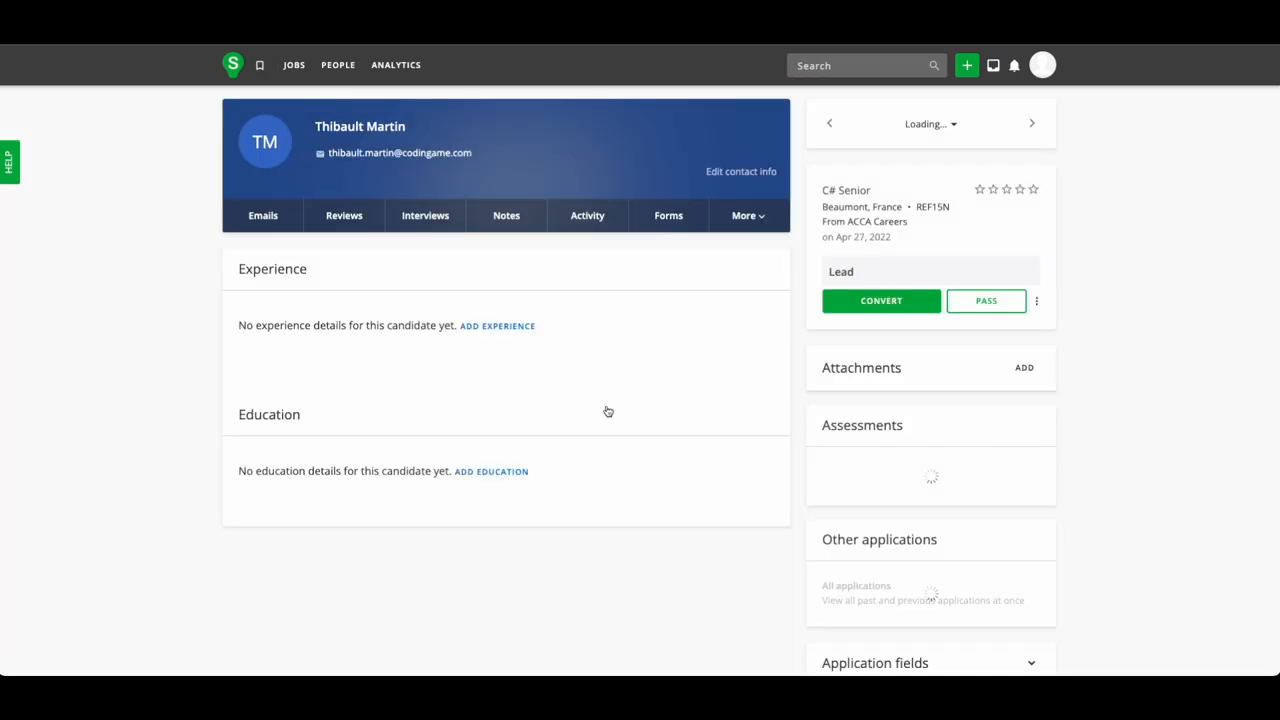
click(870, 306)
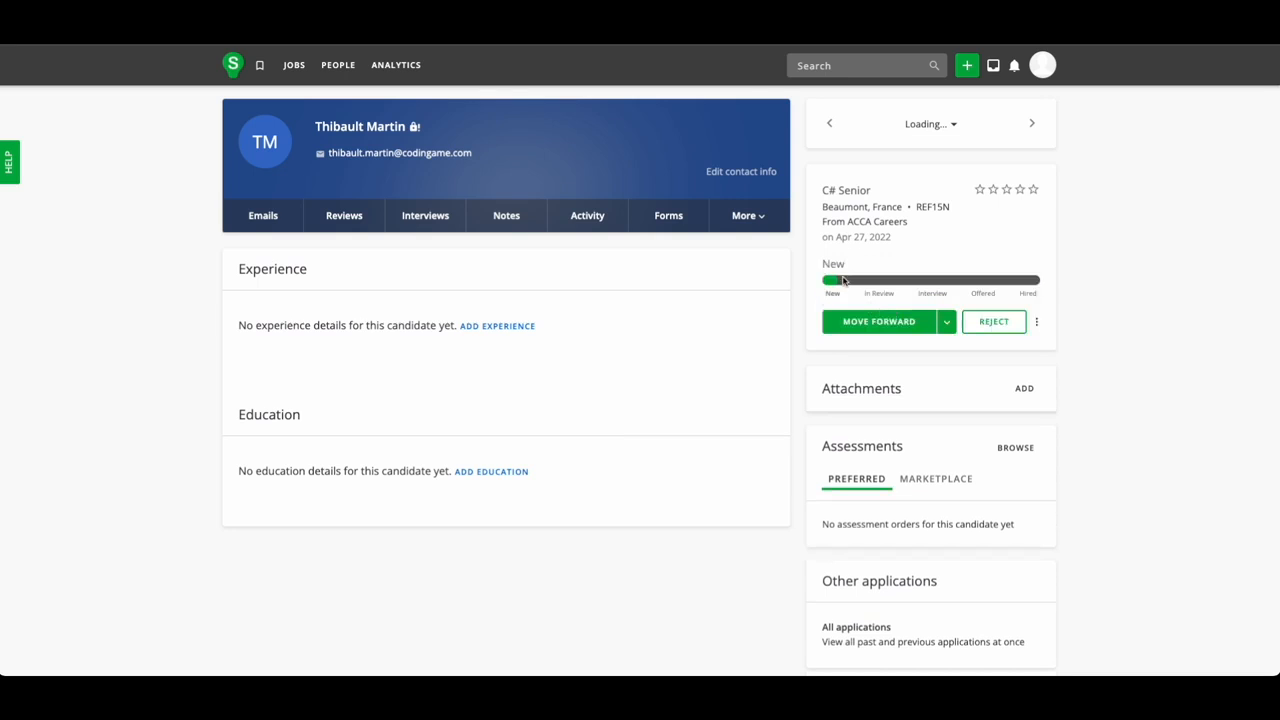
click(947, 322)
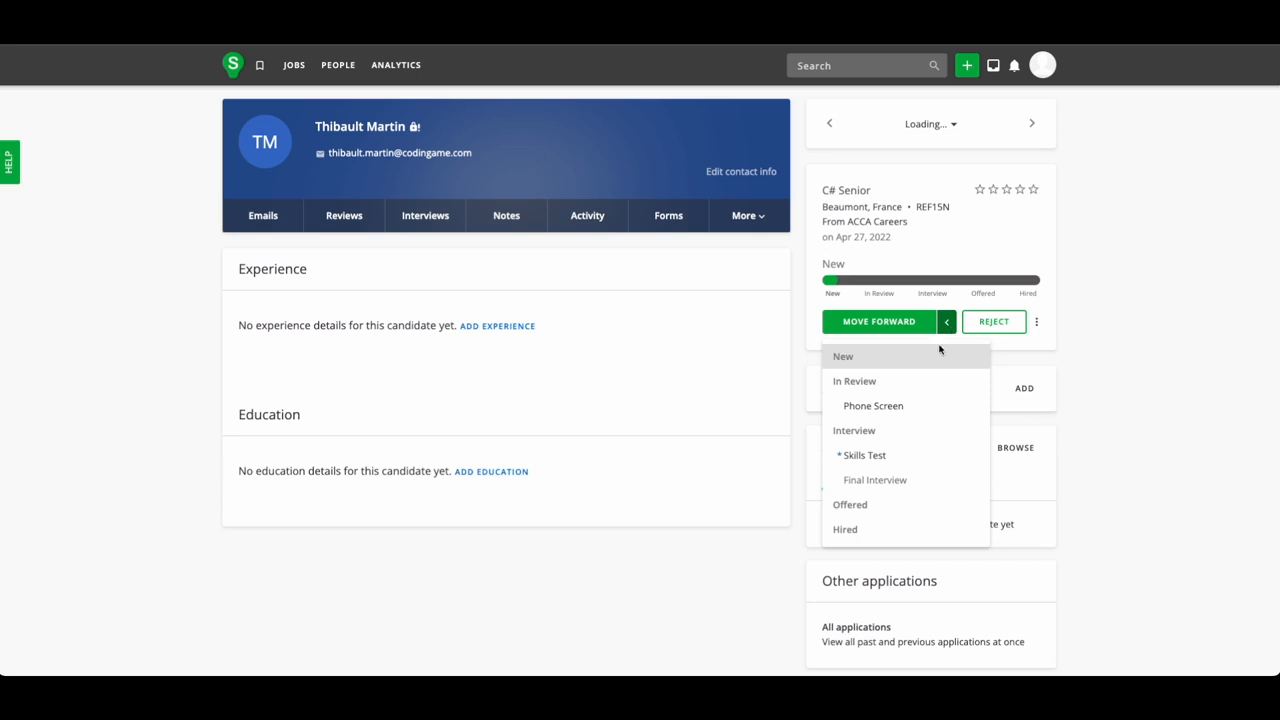
click(920, 380)
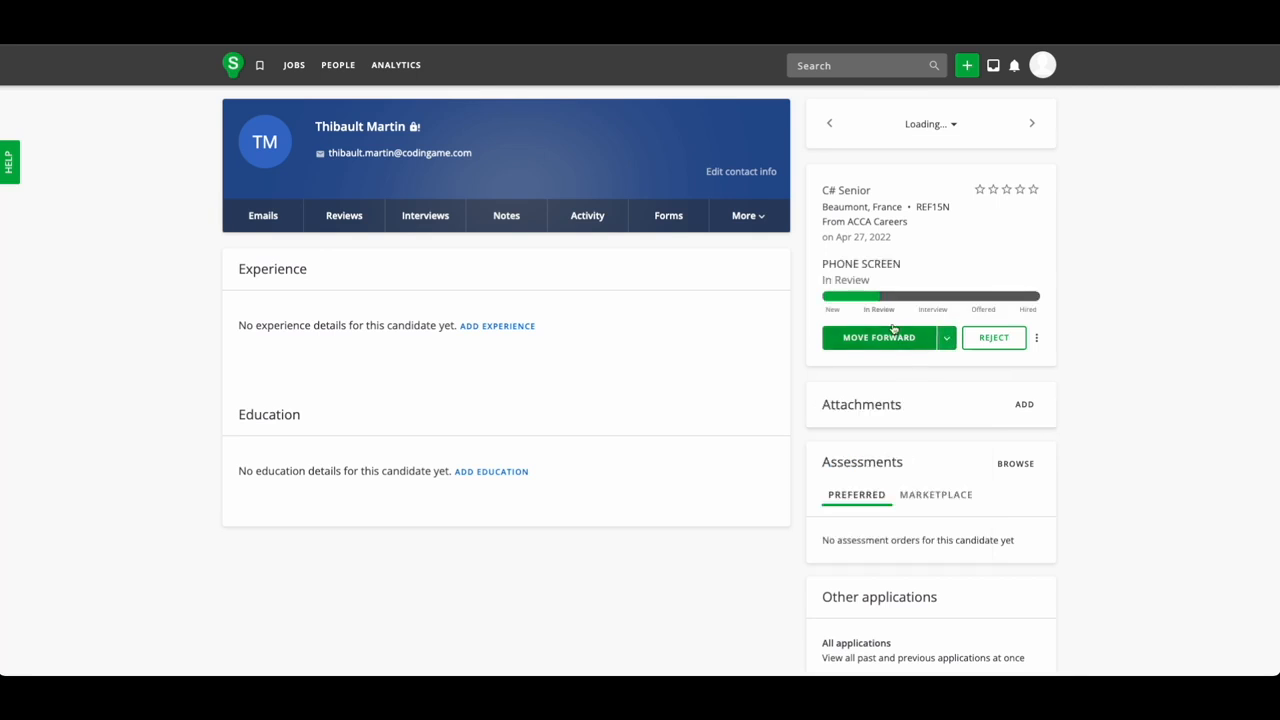
click(946, 337)
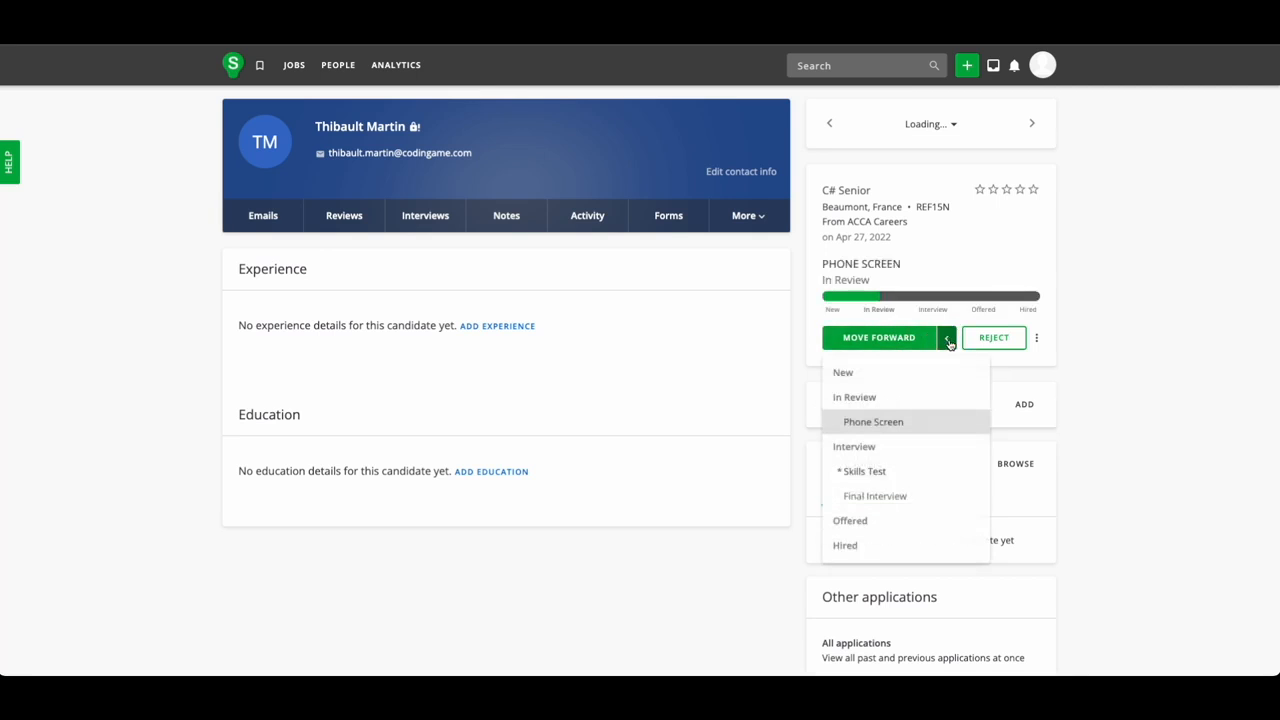
click(909, 466)
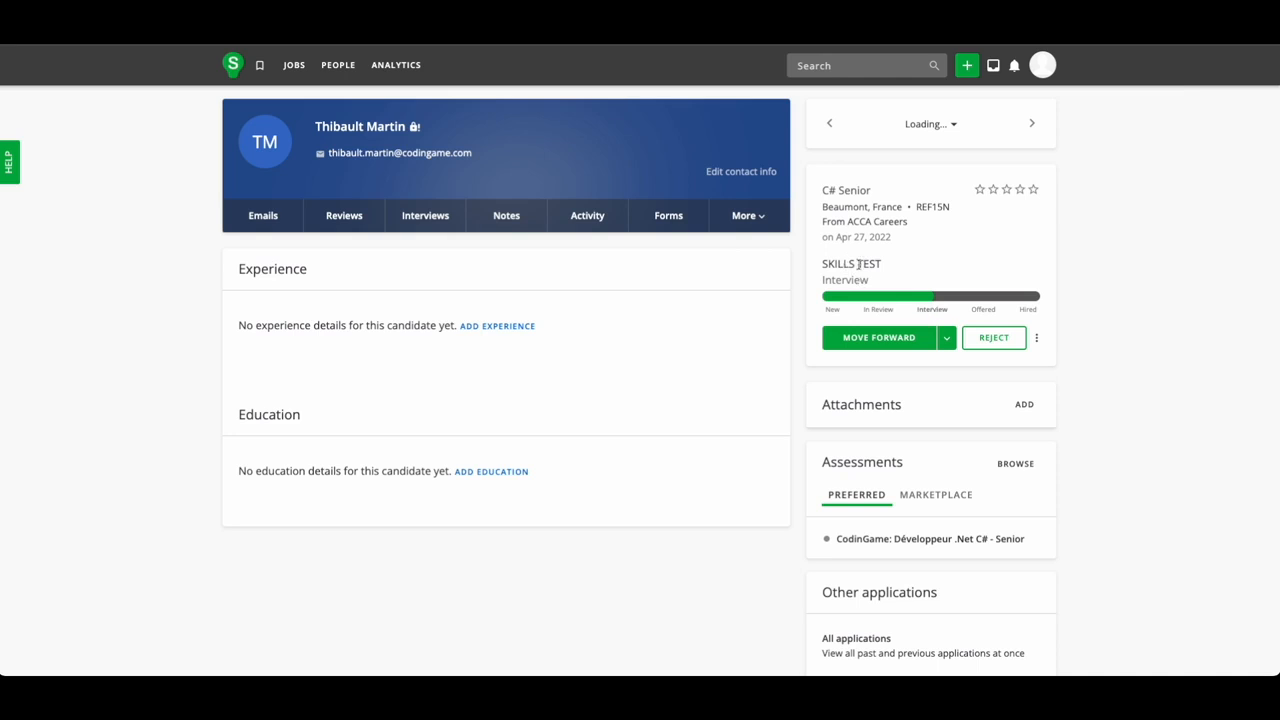
Leave the stage unchanged and view the candidate's CodinGame assessment report with its 55% score.
click(946, 337)
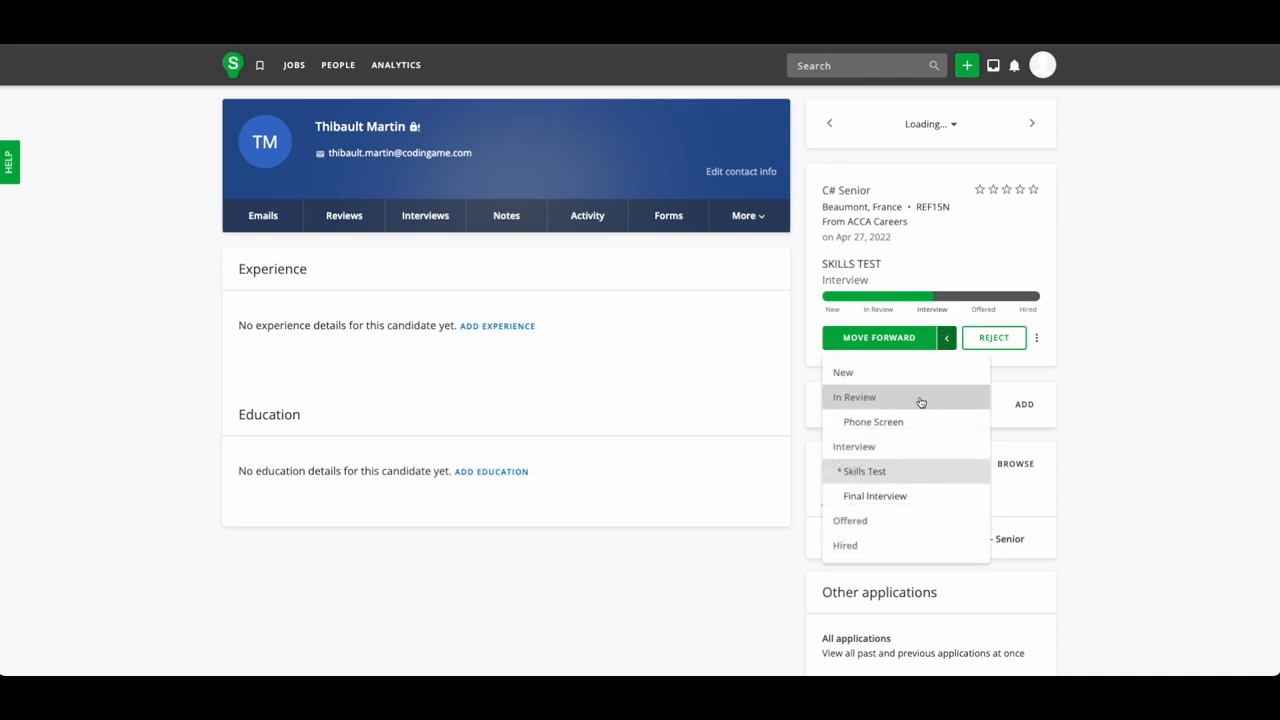
click(800, 432)
scroll(801, 434, down, 1)
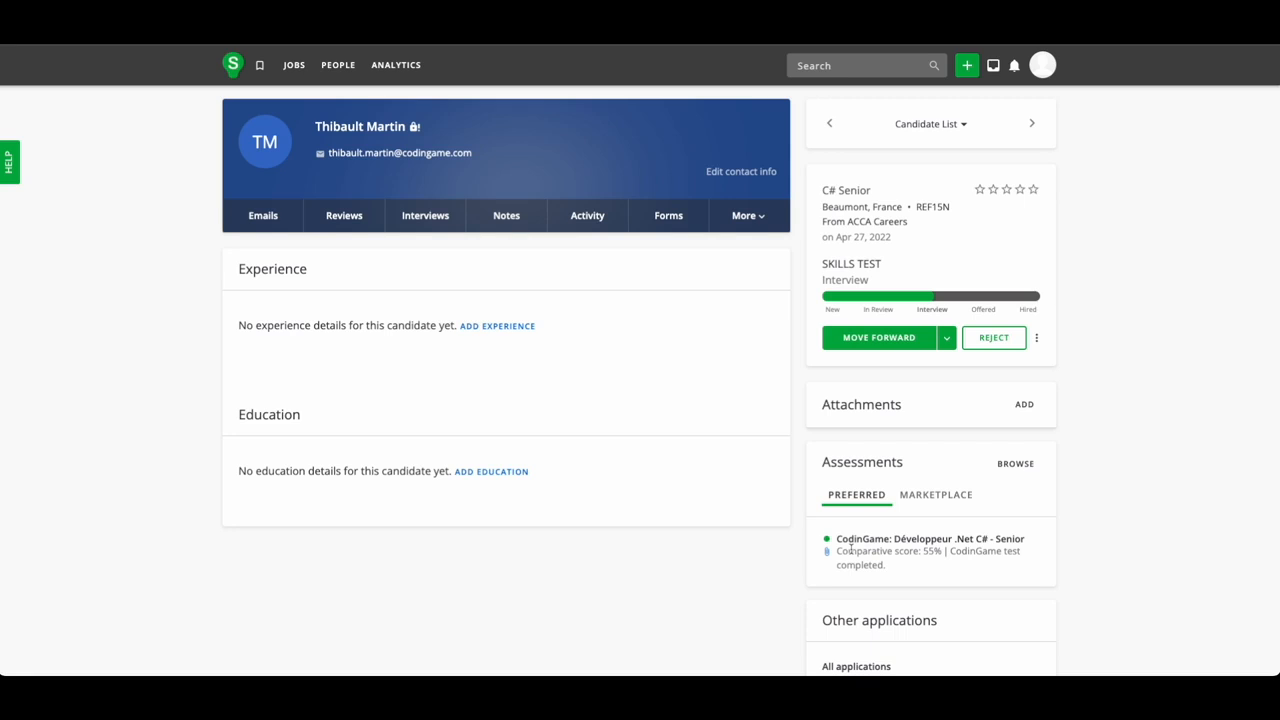
click(828, 552)
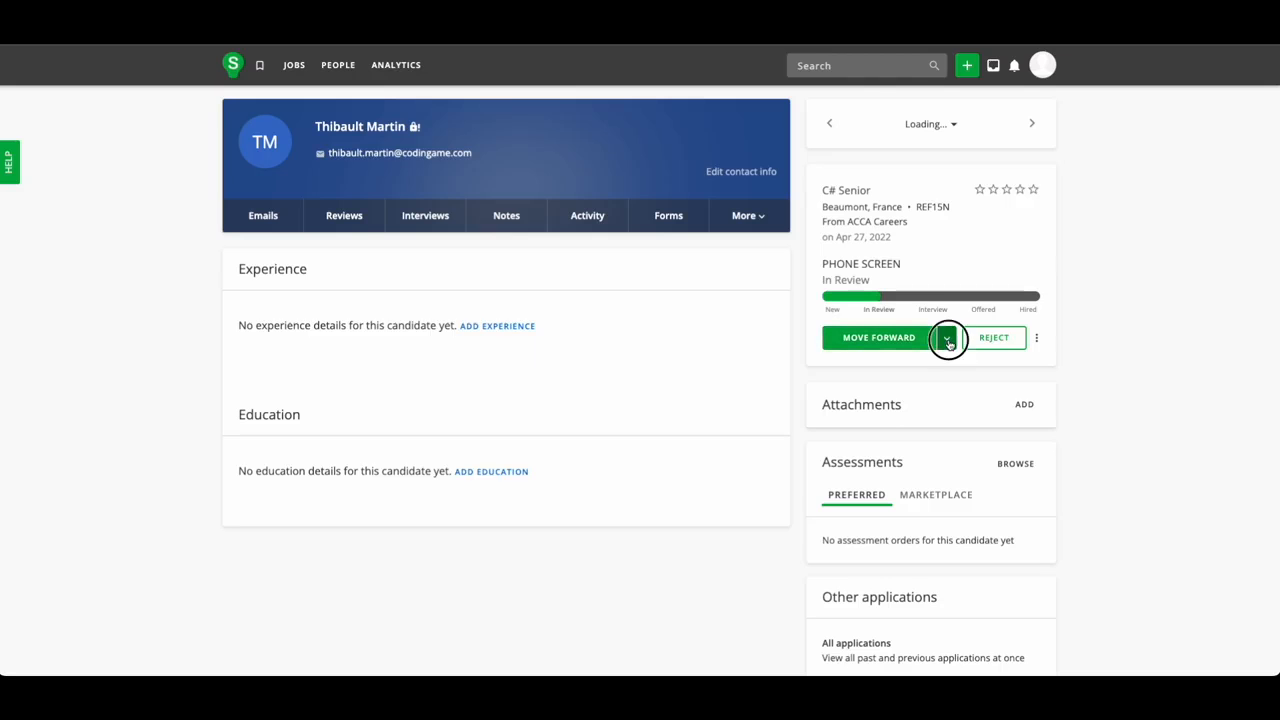
click(947, 339)
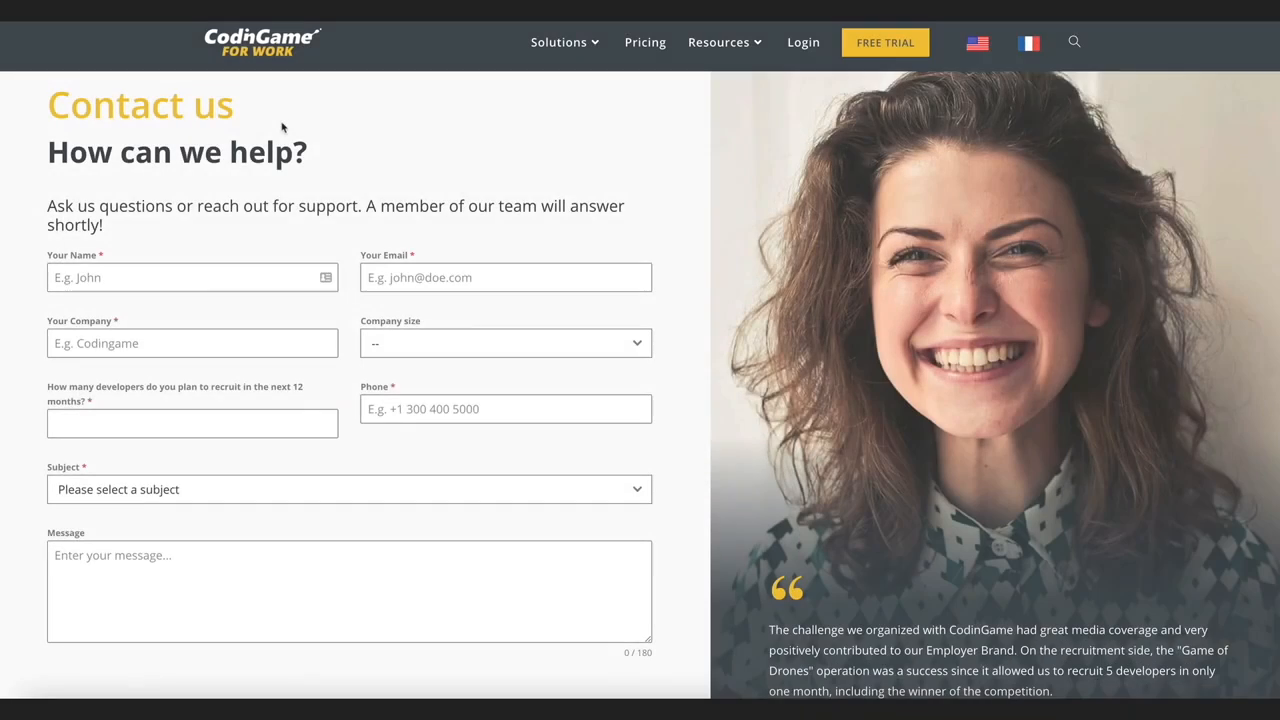
scroll(286, 126, down, 1)
scroll(281, 122, down, 2)
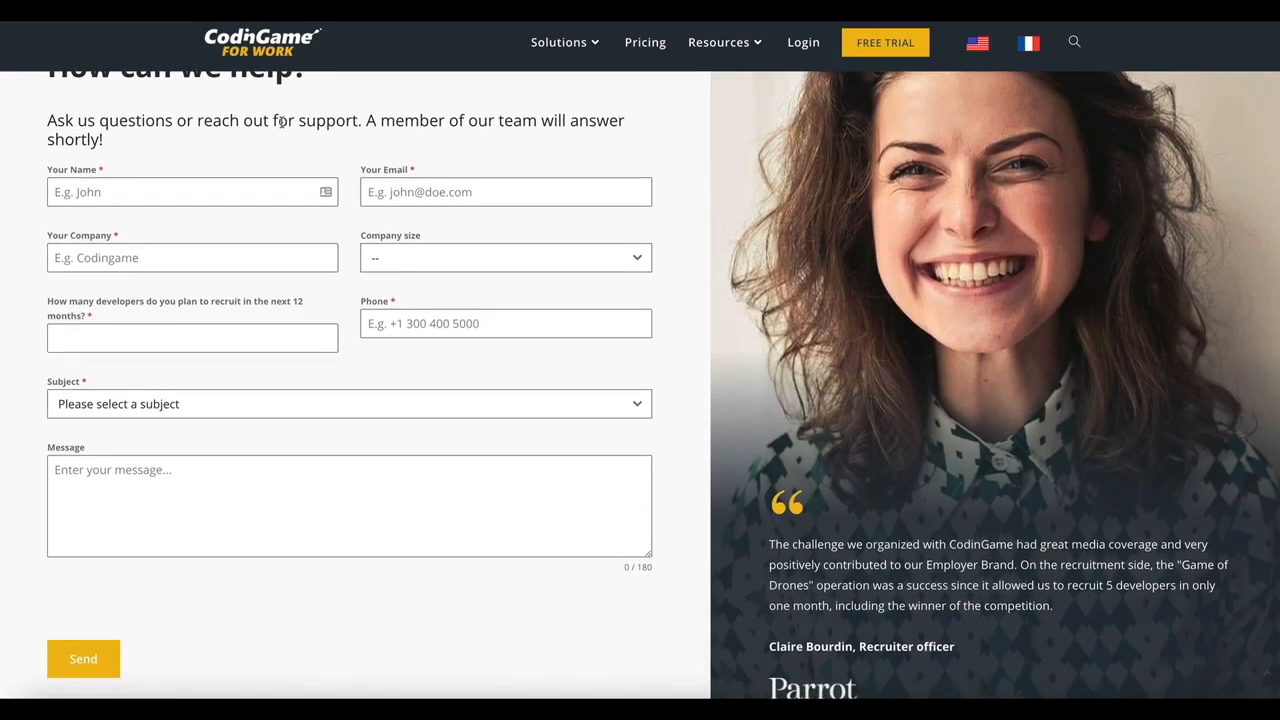